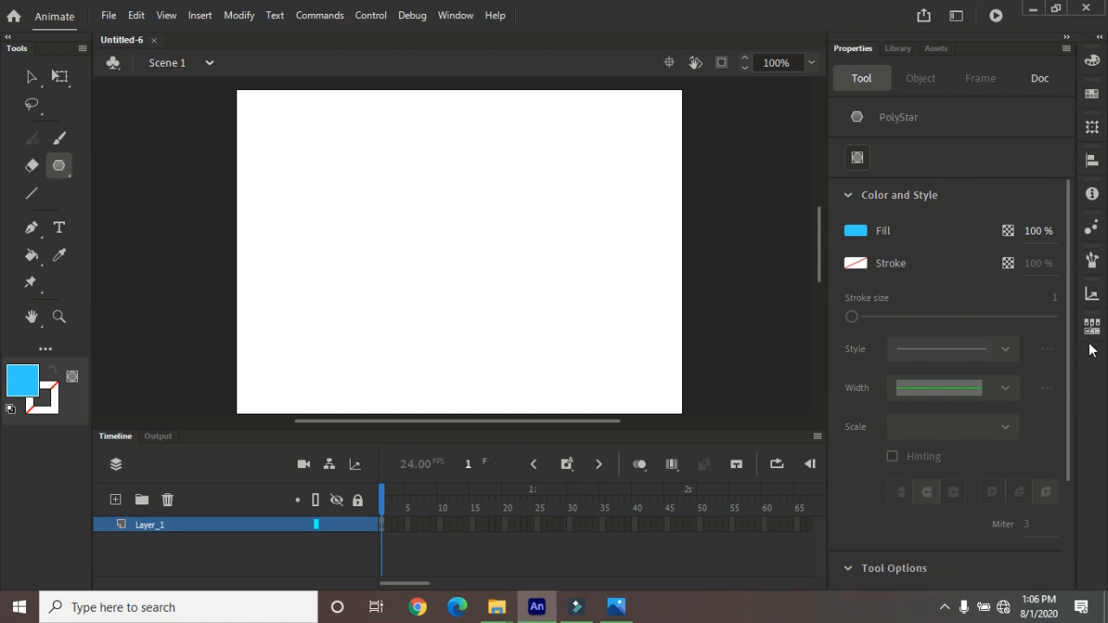
- Draw a blue star about 155 px wide in the upper middle of the stage, using the PolyStar star style with 24 sides
{"action": "left_click_drag", "start_coordinate": [1069, 334], "coordinate": [1070, 477]}
{"action": "left_click", "coordinate": [923, 472]}
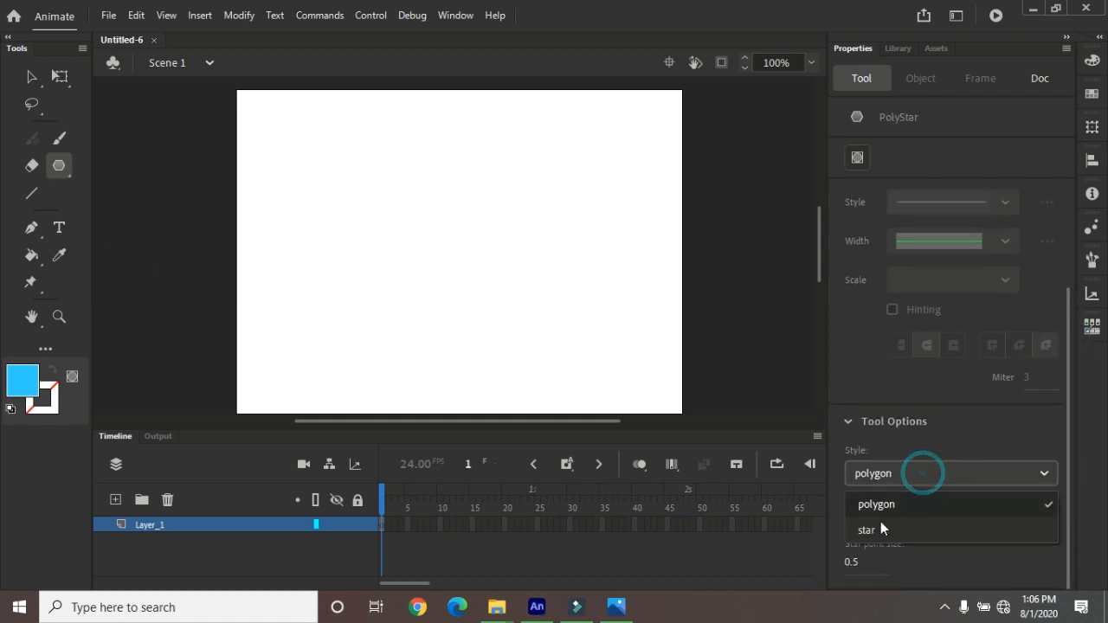
{"action": "left_click", "coordinate": [867, 525]}
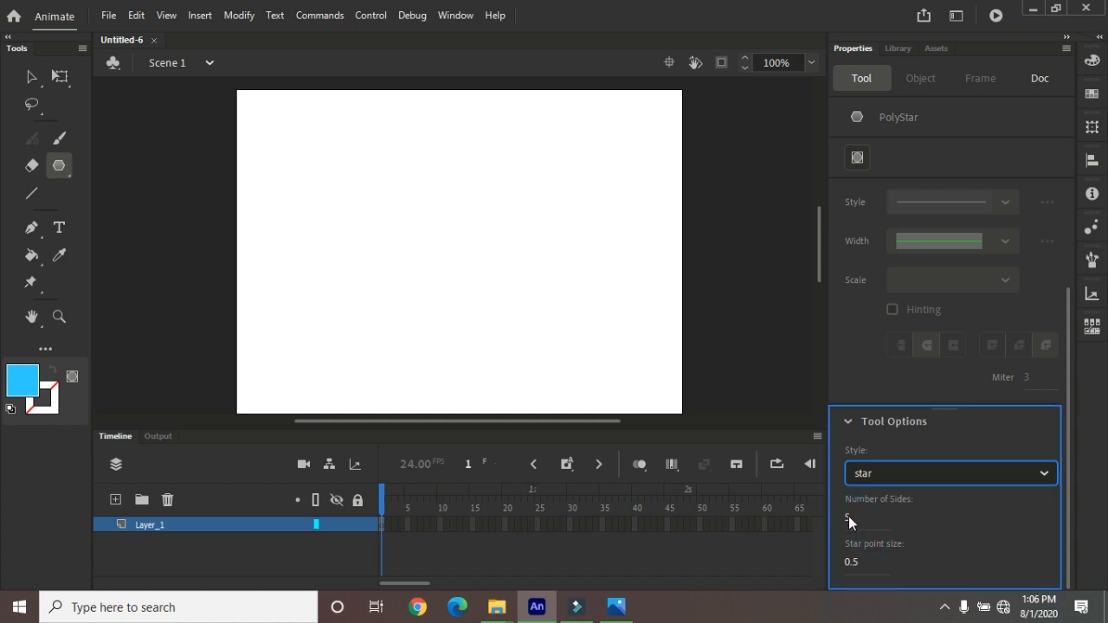
{"action": "mouse_move", "coordinate": [853, 515]}
{"action": "left_mouse_down"}
{"action": "mouse_move", "coordinate": [837, 516]}
{"action": "mouse_move", "coordinate": [863, 517]}
{"action": "left_mouse_up"}
{"action": "left_click_drag", "start_coordinate": [427, 214], "coordinate": [425, 272]}
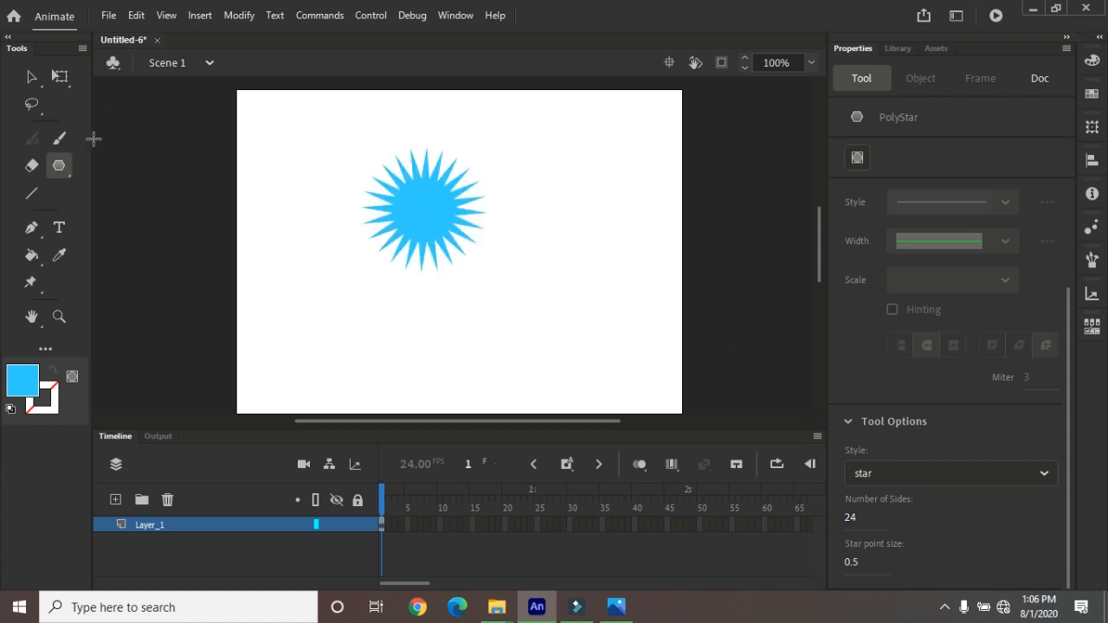
- Convert the star shape into a movie clip symbol with its registration point at the centre
{"action": "left_click", "coordinate": [31, 76]}
{"action": "left_click", "coordinate": [419, 231]}
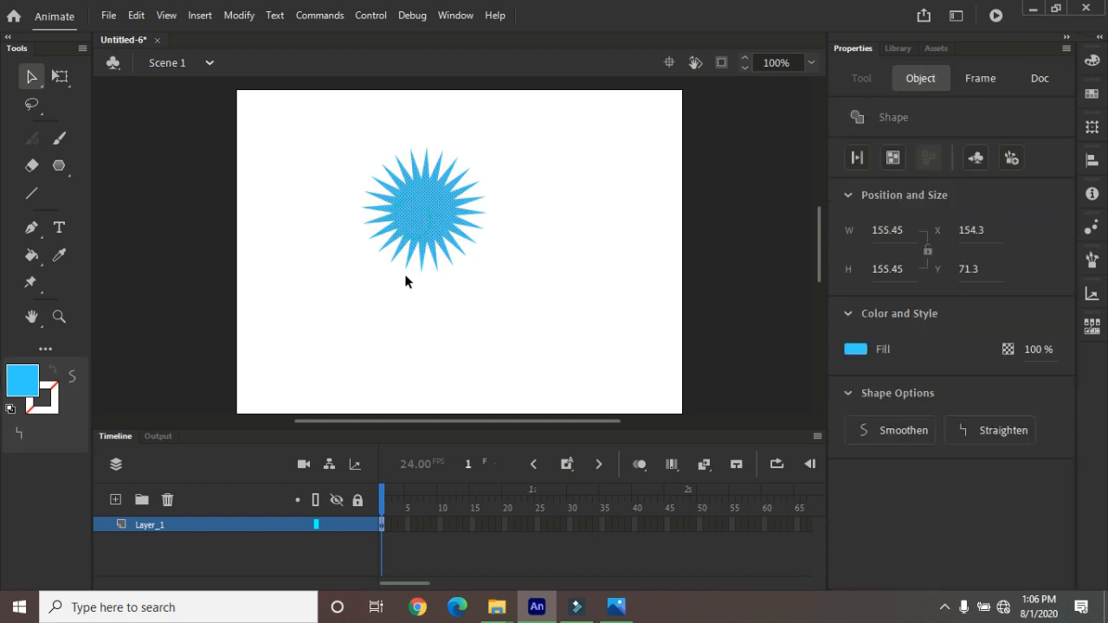
{"action": "key", "text": "F8"}
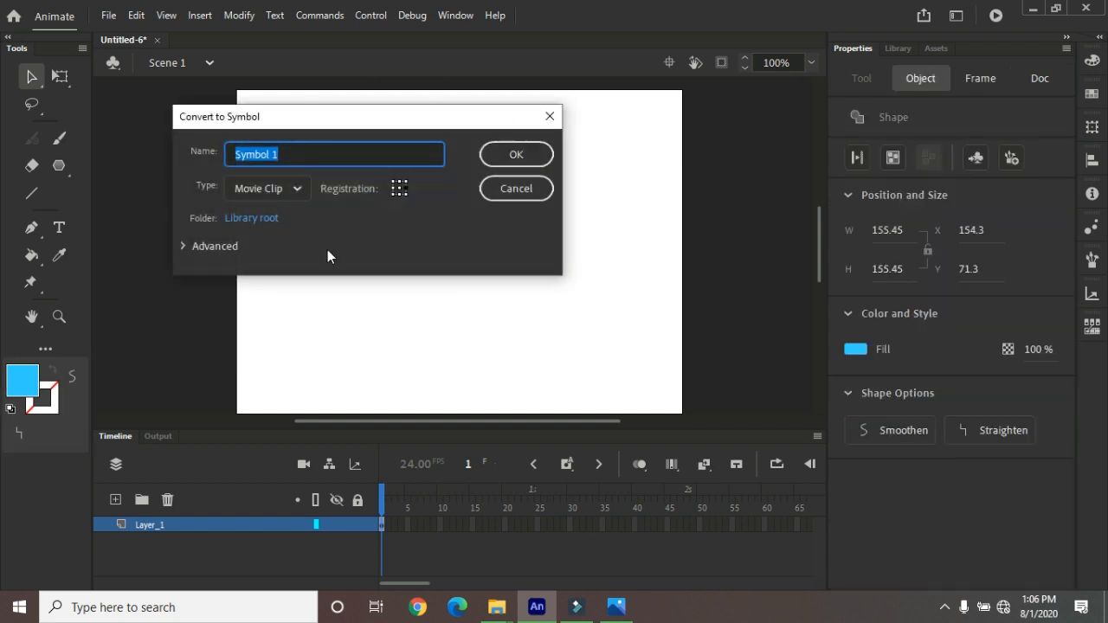
{"action": "left_click", "coordinate": [398, 189]}
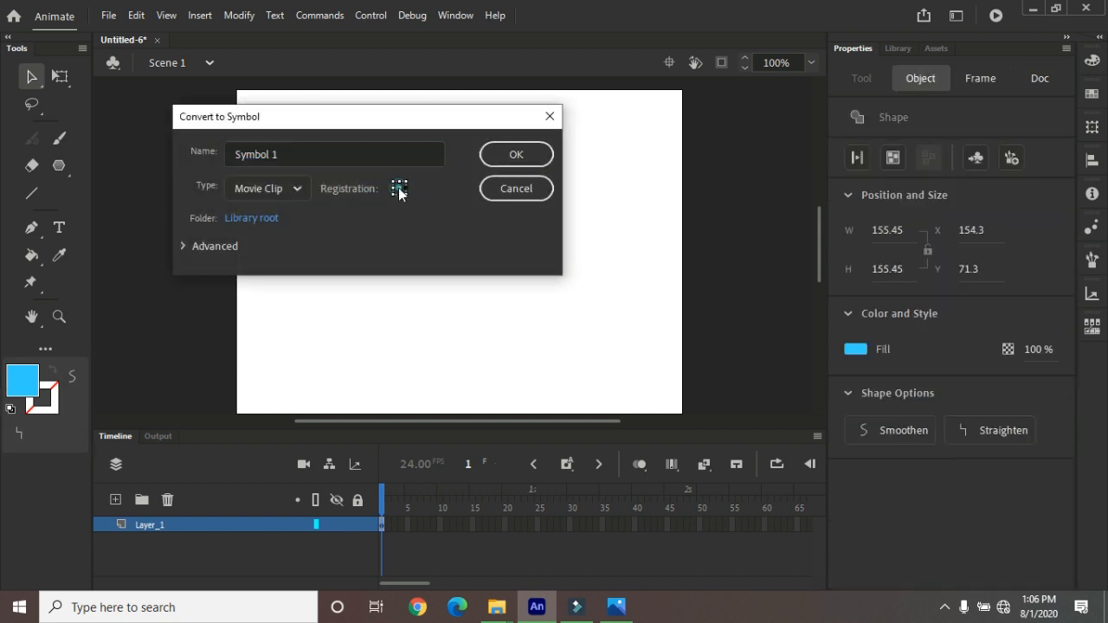
{"action": "left_click", "coordinate": [542, 147]}
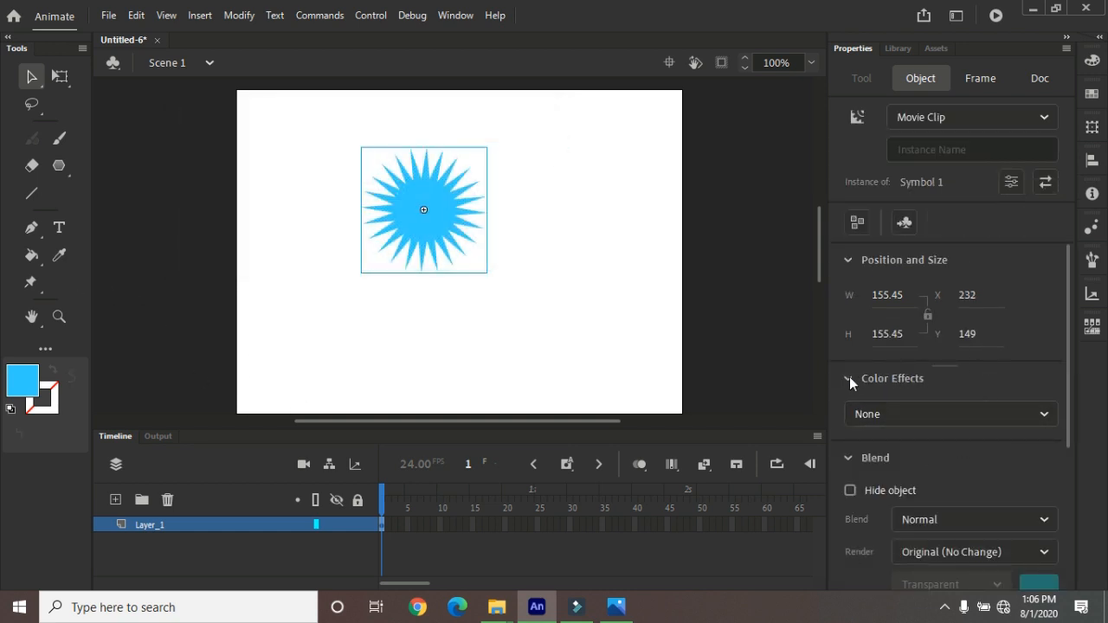
- Apply a Tint color effect to the star instance at 92% with red 171, green 75 and blue 0
{"action": "left_click", "coordinate": [1039, 415]}
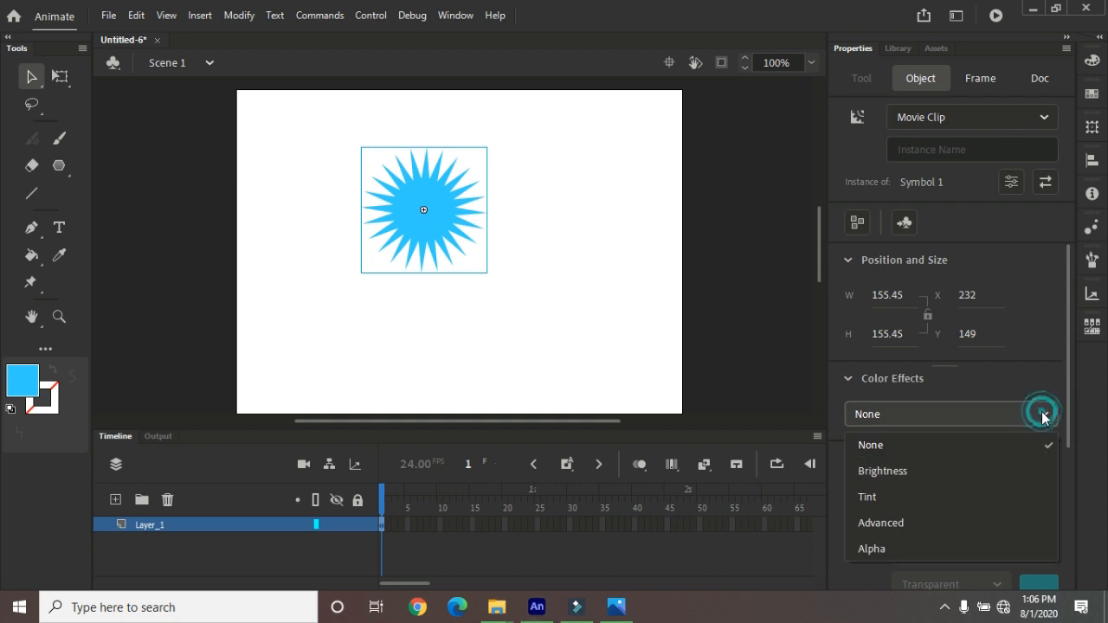
{"action": "left_click", "coordinate": [893, 495]}
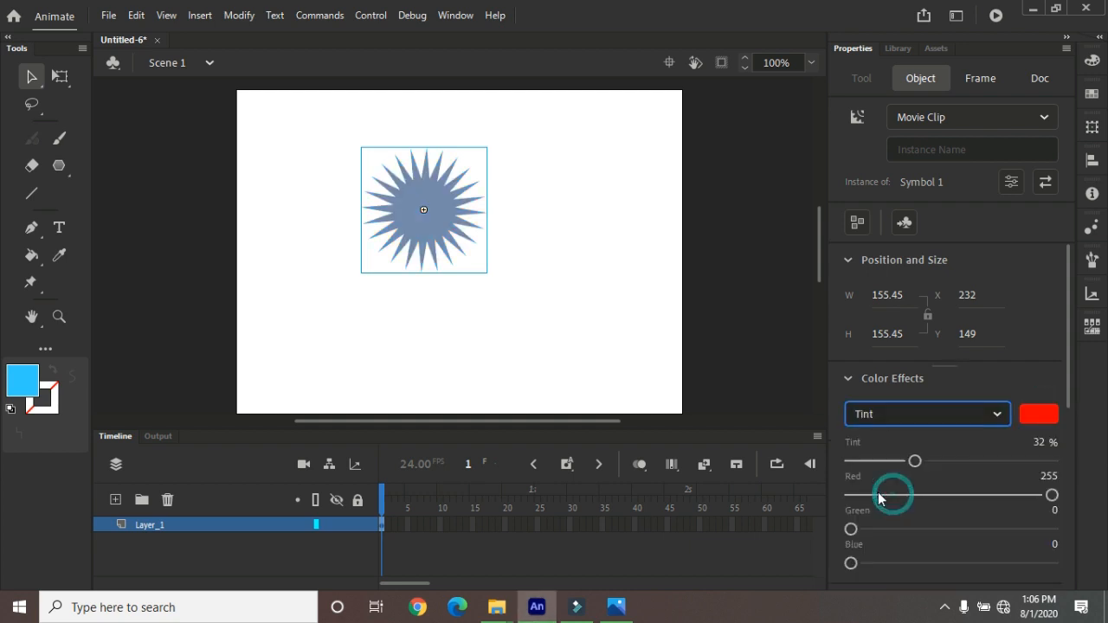
{"action": "left_click_drag", "start_coordinate": [914, 463], "coordinate": [974, 512]}
{"action": "left_click_drag", "start_coordinate": [853, 530], "coordinate": [909, 529]}
- Change the star's color effect to Brightness and set it to 26%
{"action": "left_click", "coordinate": [1000, 415]}
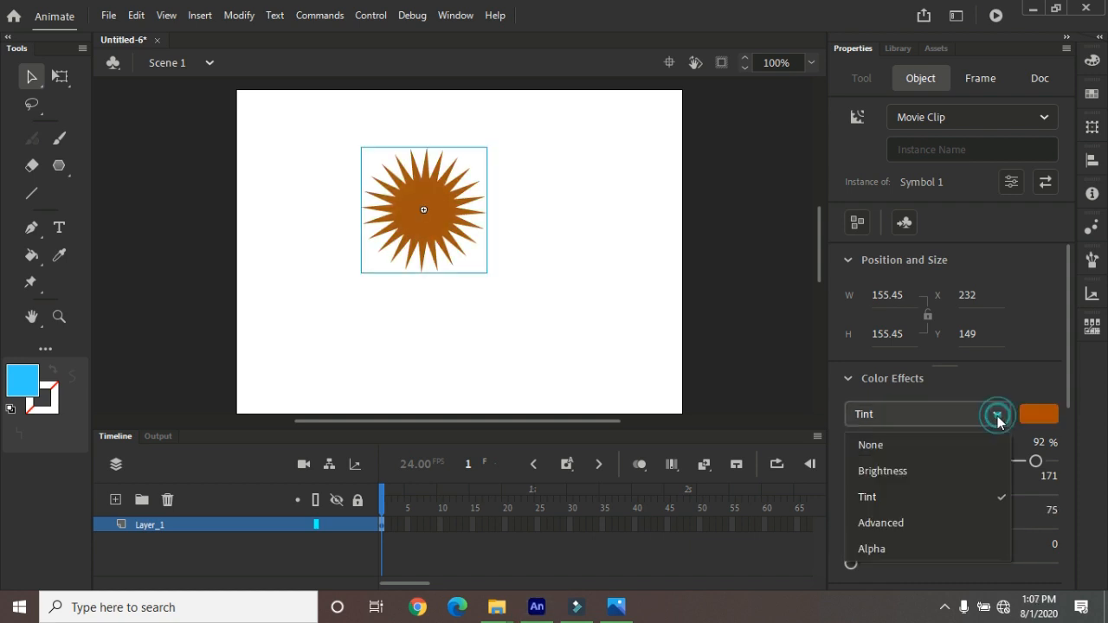
{"action": "left_click", "coordinate": [934, 470]}
{"action": "left_click_drag", "start_coordinate": [949, 461], "coordinate": [972, 473]}
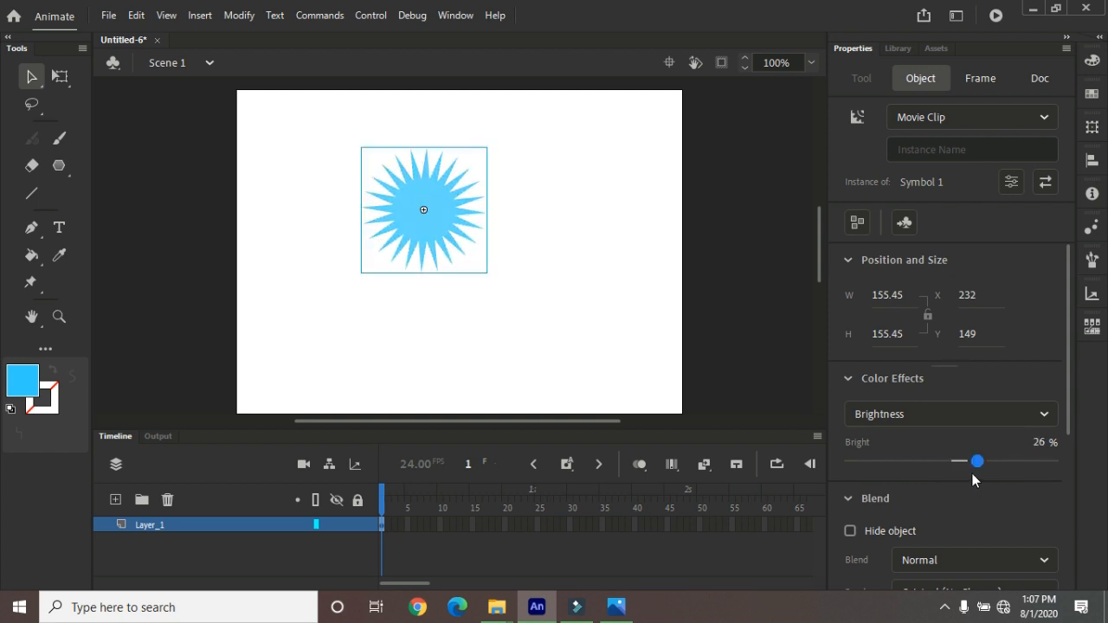
- Switch the star's color effect to Advanced and lower its alpha percentage
{"action": "left_click", "coordinate": [1043, 414]}
{"action": "left_click", "coordinate": [919, 520]}
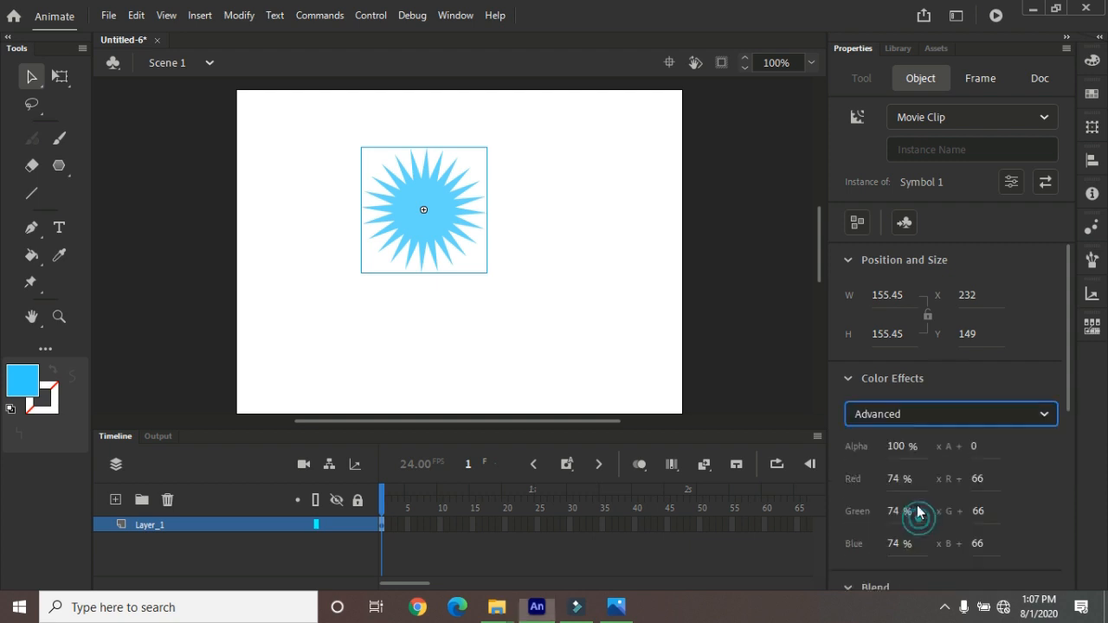
{"action": "left_click_drag", "start_coordinate": [923, 448], "coordinate": [912, 485]}
- Change the star's color effect to Alpha and set it to 68%
{"action": "left_click", "coordinate": [937, 415]}
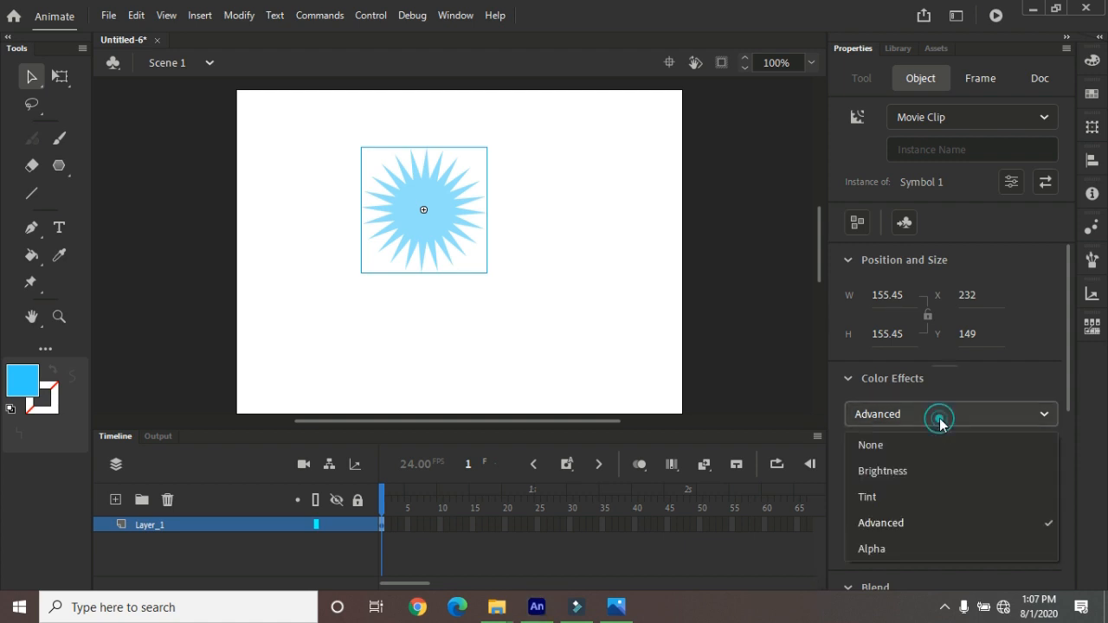
{"action": "left_click", "coordinate": [885, 544]}
{"action": "left_click_drag", "start_coordinate": [965, 462], "coordinate": [988, 461]}
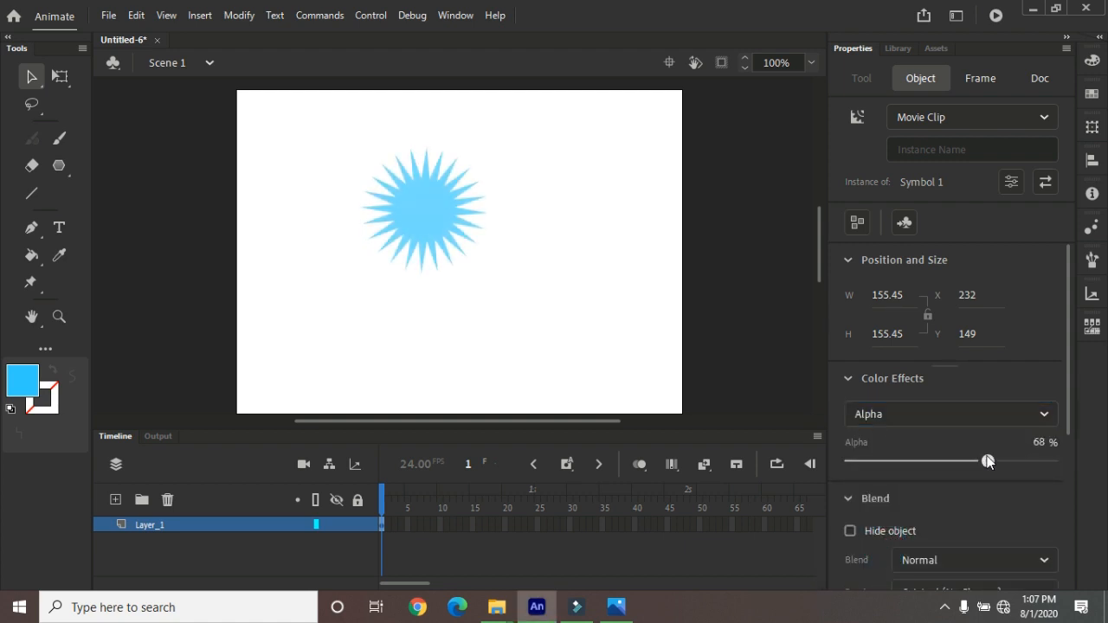
{"action": "left_click", "coordinate": [1045, 415]}
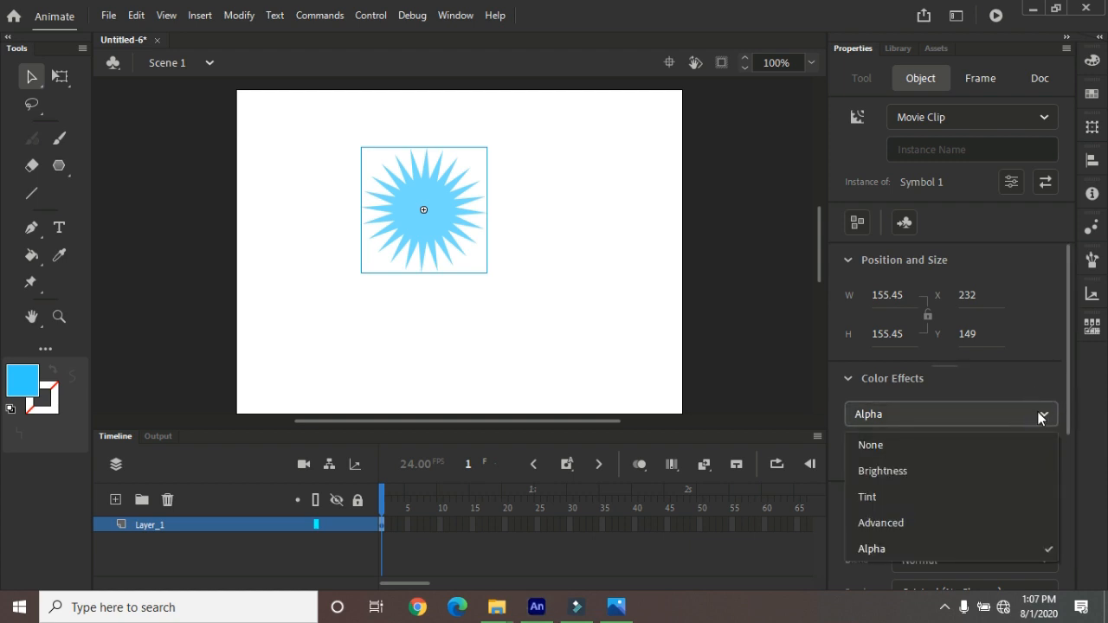
{"action": "left_click", "coordinate": [1042, 417]}
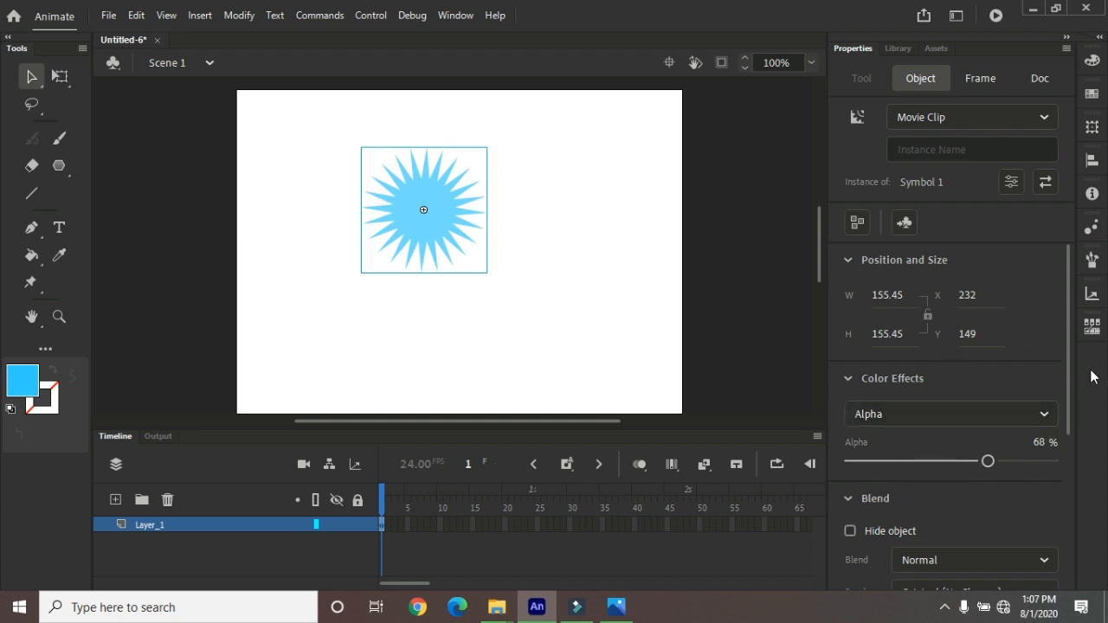
- Add a Drop Shadow filter to the star instance
{"action": "left_click_drag", "start_coordinate": [1069, 347], "coordinate": [1088, 524]}
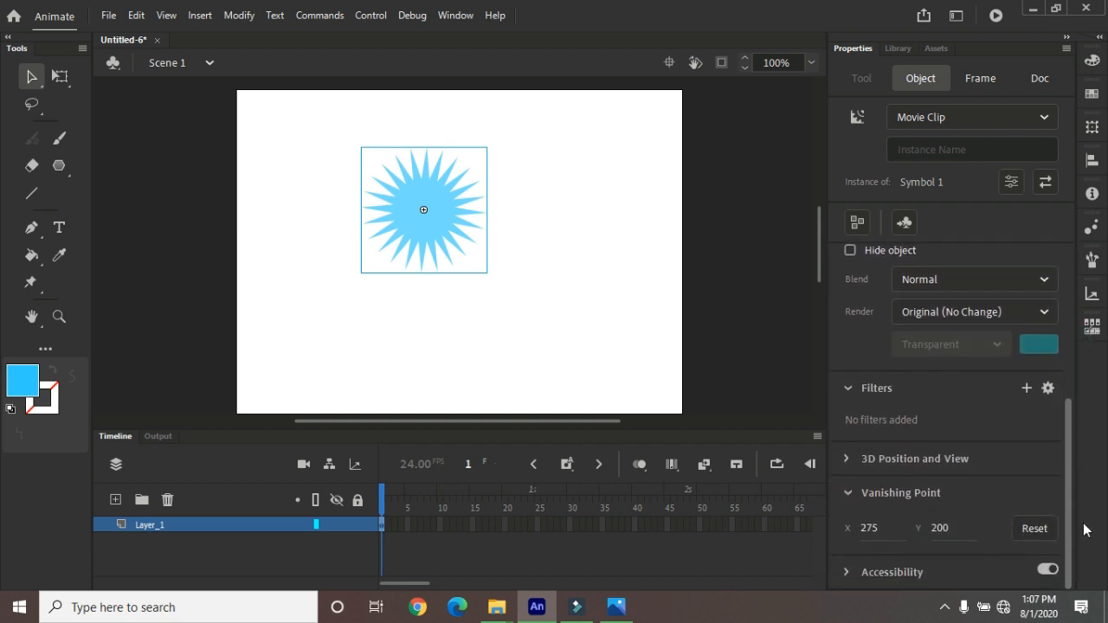
{"action": "left_click", "coordinate": [847, 459]}
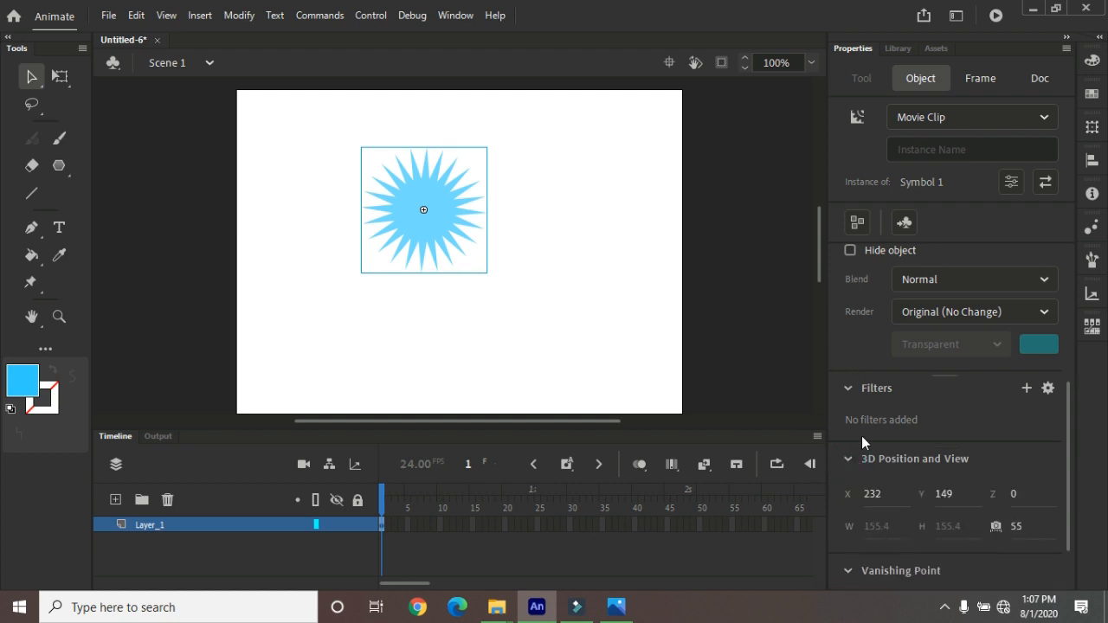
{"action": "left_click", "coordinate": [1026, 388]}
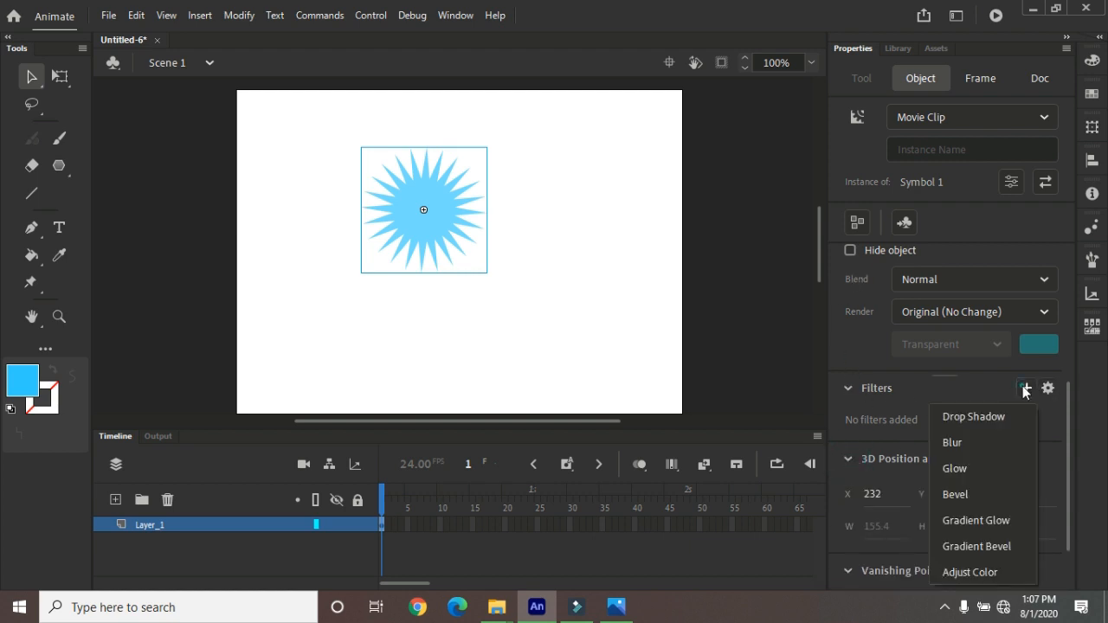
{"action": "left_click", "coordinate": [968, 421]}
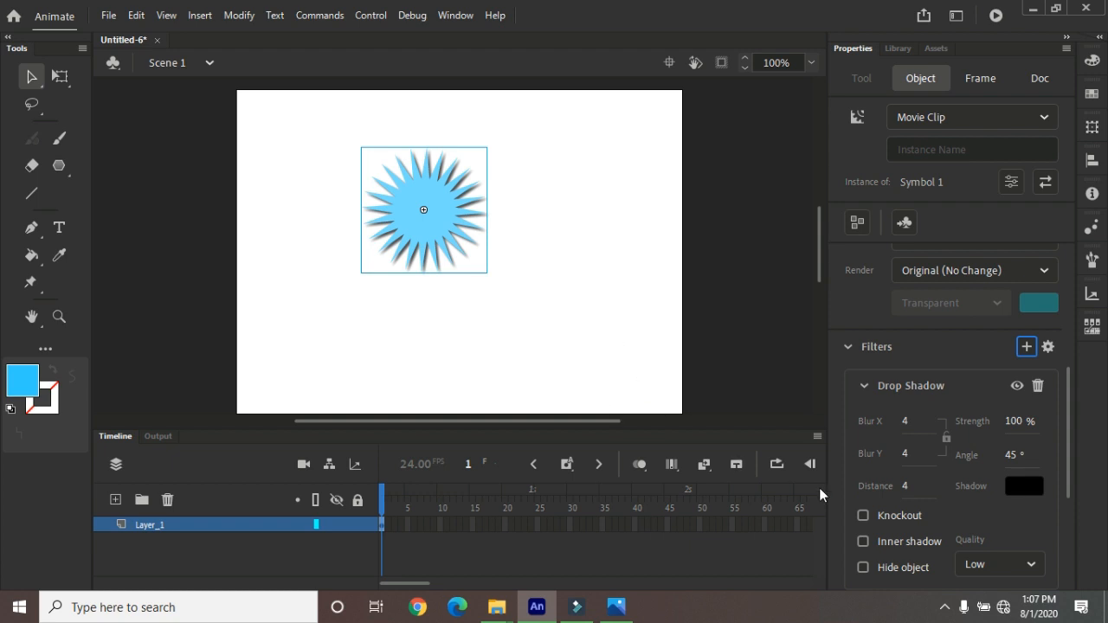
- Try different drop shadow distances on the star, including -3, and finish with a distance of 0
{"action": "mouse_move", "coordinate": [905, 485]}
{"action": "left_mouse_down"}
{"action": "mouse_move", "coordinate": [983, 499]}
{"action": "mouse_move", "coordinate": [878, 506]}
{"action": "mouse_move", "coordinate": [935, 504]}
{"action": "mouse_move", "coordinate": [917, 502]}
{"action": "left_mouse_up"}
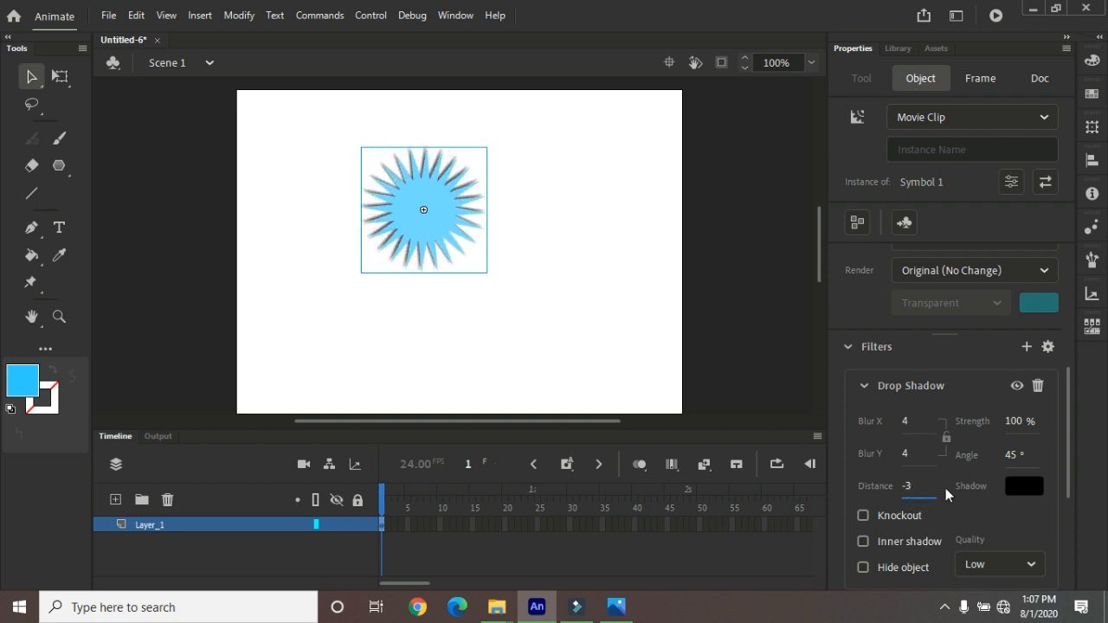
{"action": "left_click", "coordinate": [912, 485]}
{"action": "key", "text": "BackSpace"}
{"action": "type", "text": "0"}
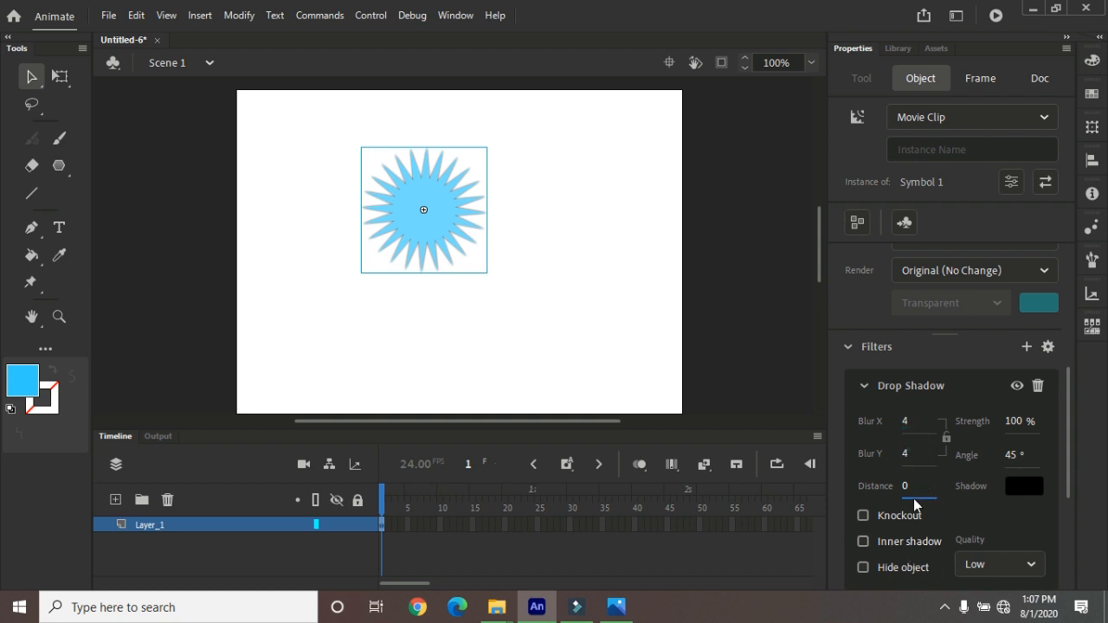
- Try the drop shadow's Knockout, Inner shadow and Hide object options one by one, switching each off again
{"action": "left_click", "coordinate": [863, 516]}
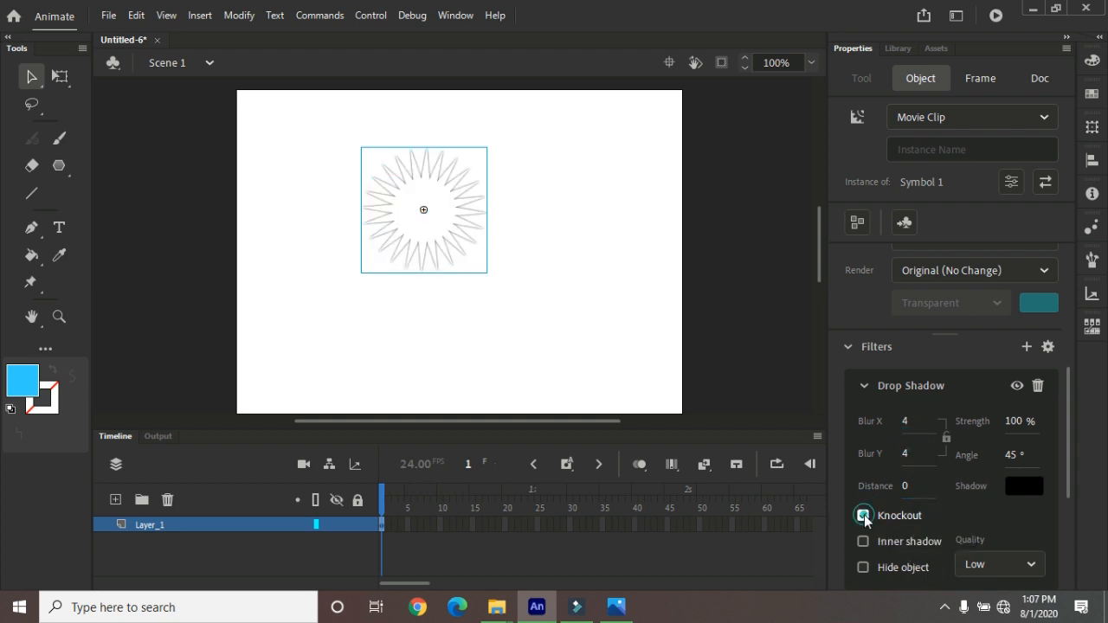
{"action": "left_click", "coordinate": [863, 516]}
{"action": "left_click", "coordinate": [863, 542]}
{"action": "left_click", "coordinate": [863, 542]}
{"action": "left_click", "coordinate": [863, 566]}
{"action": "left_click", "coordinate": [863, 567]}
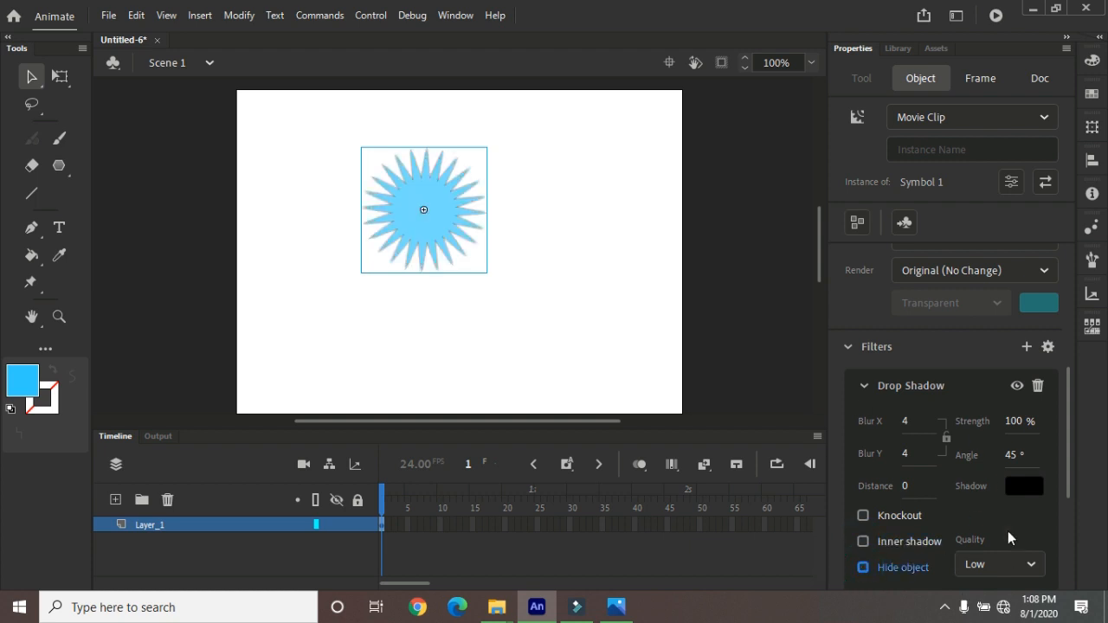
- Compare the drop shadow's High and Medium quality settings, ending on High, and delete the Drop Shadow filter
{"action": "left_click", "coordinate": [1007, 566]}
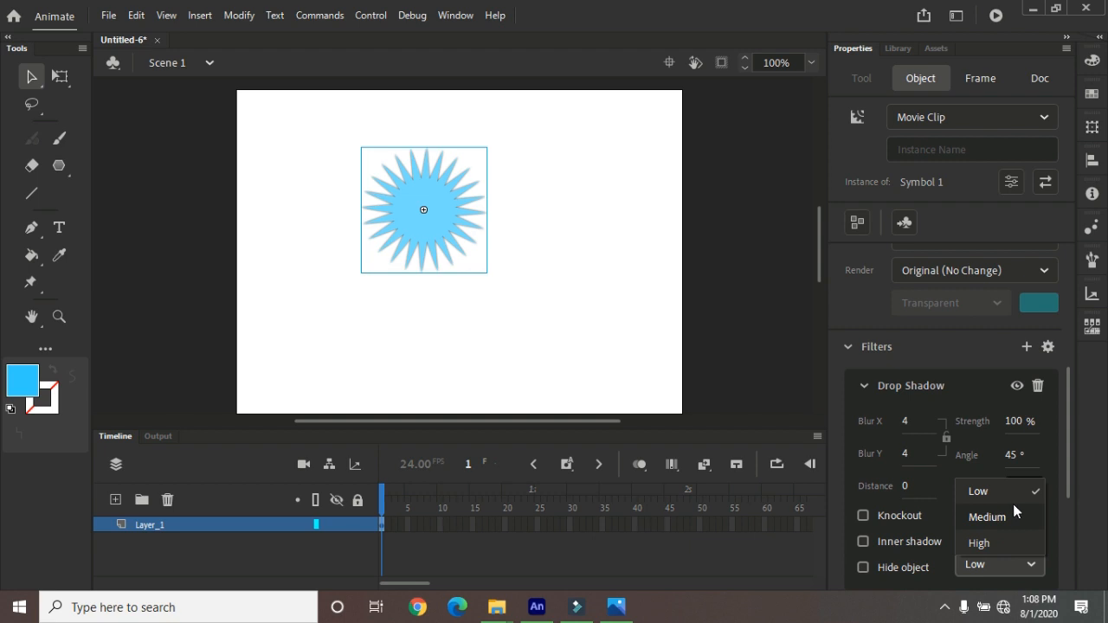
{"action": "left_click", "coordinate": [993, 544]}
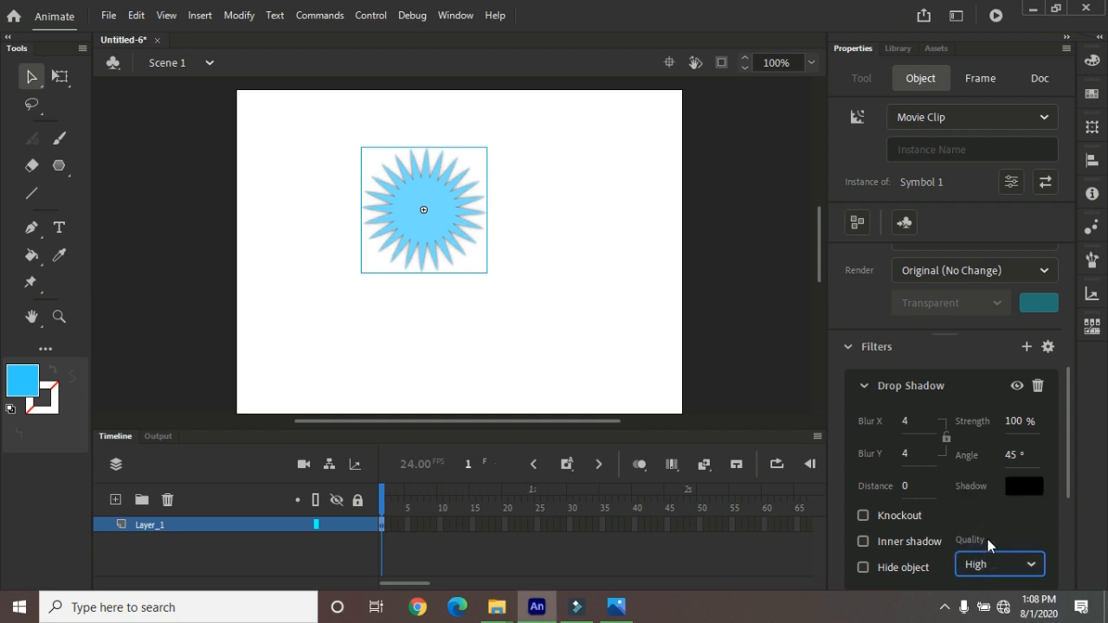
{"action": "left_click", "coordinate": [983, 565]}
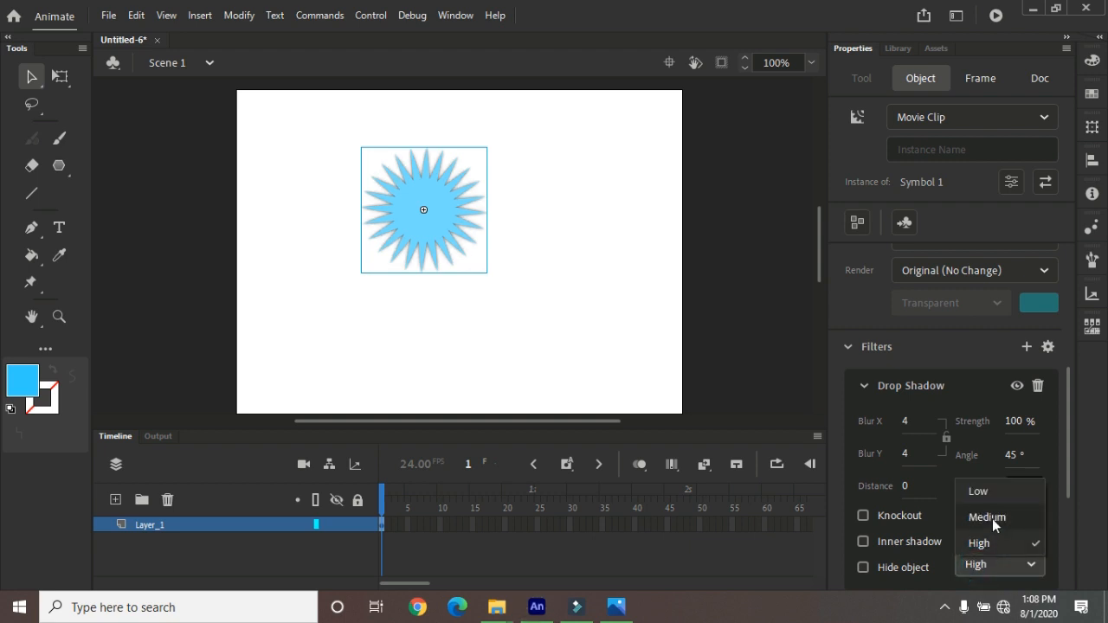
{"action": "left_click", "coordinate": [991, 519]}
{"action": "left_click", "coordinate": [984, 563]}
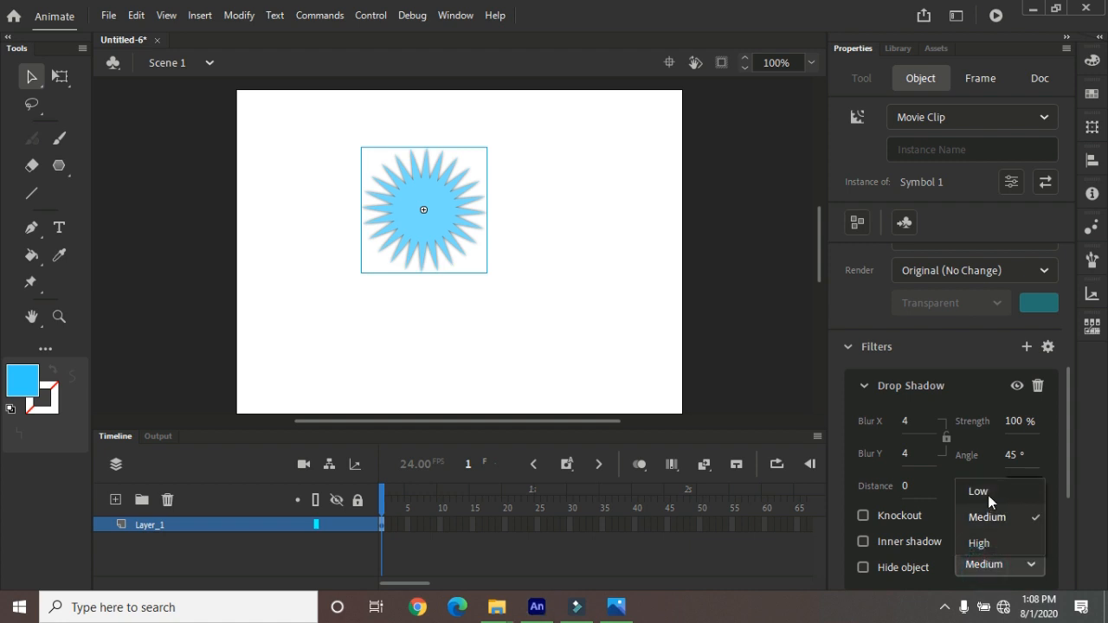
{"action": "left_click", "coordinate": [981, 543]}
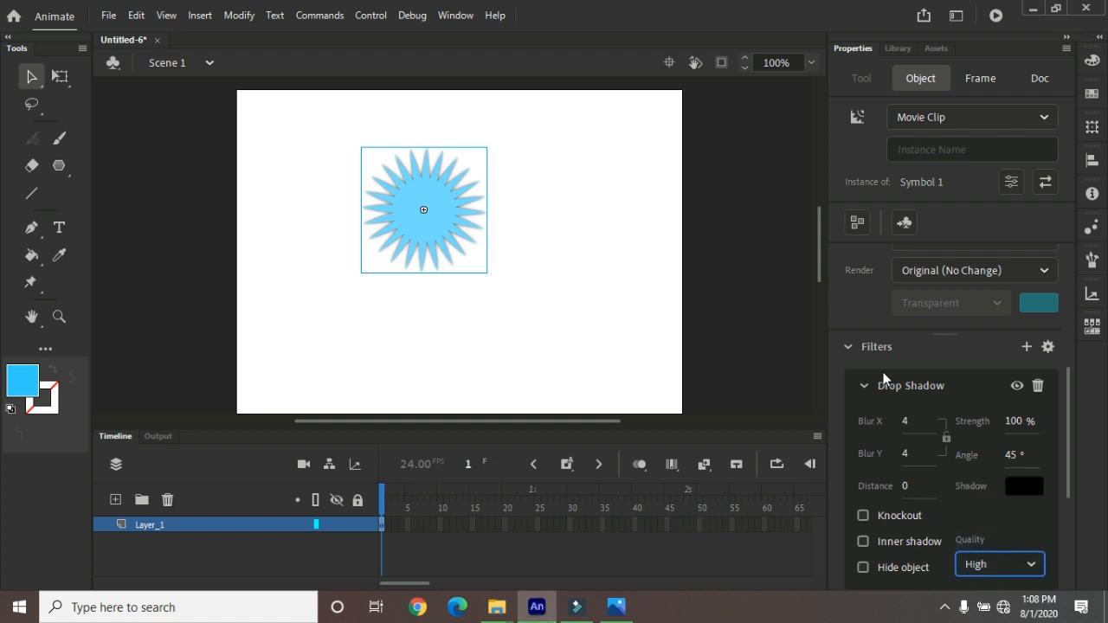
{"action": "left_click", "coordinate": [1038, 386]}
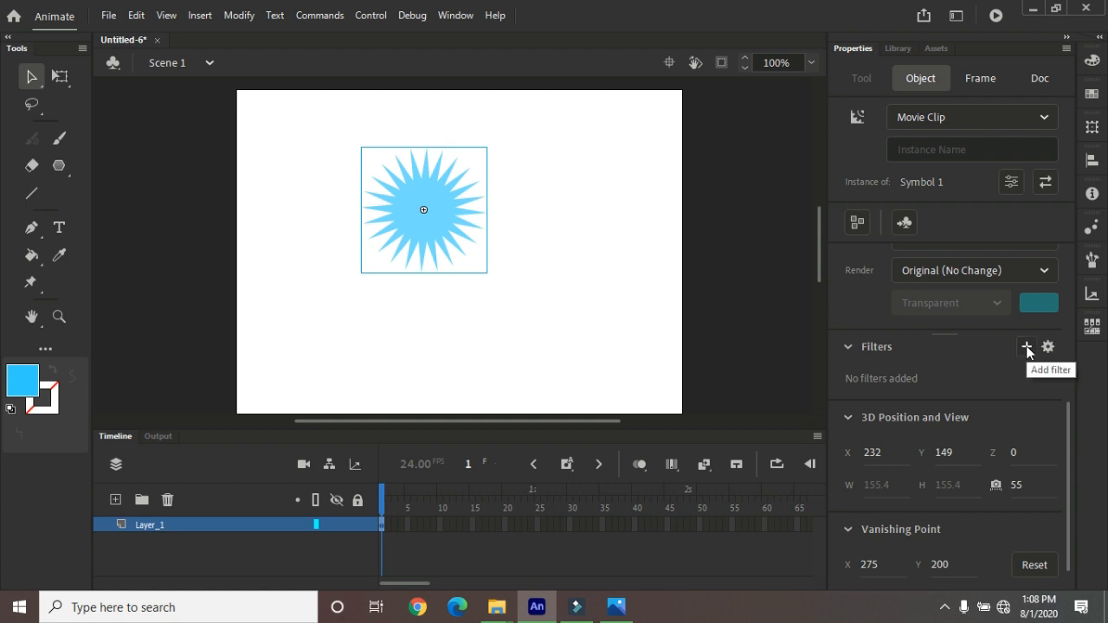
- Add a Blur filter to the star, try Medium quality and settle on High
{"action": "left_click", "coordinate": [1026, 347]}
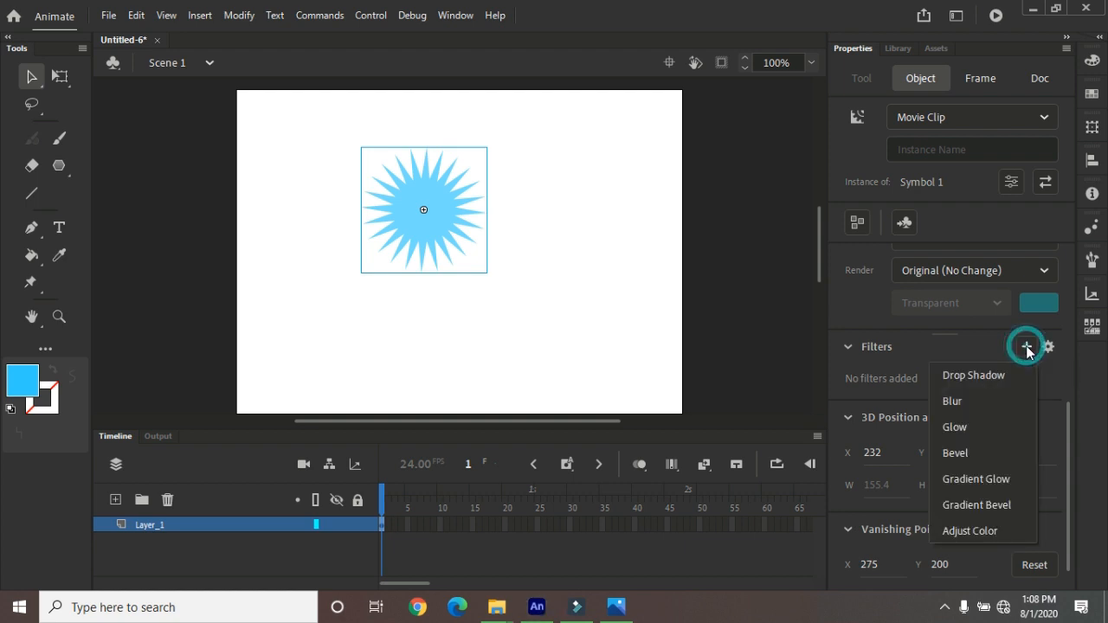
{"action": "left_click", "coordinate": [976, 398]}
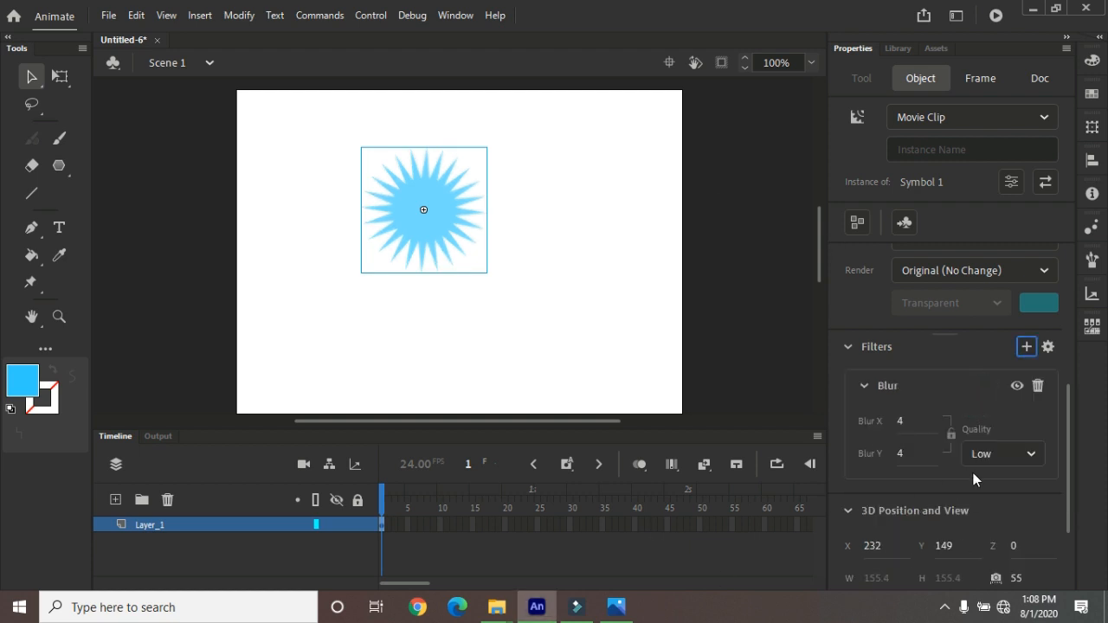
{"action": "left_click", "coordinate": [1029, 454]}
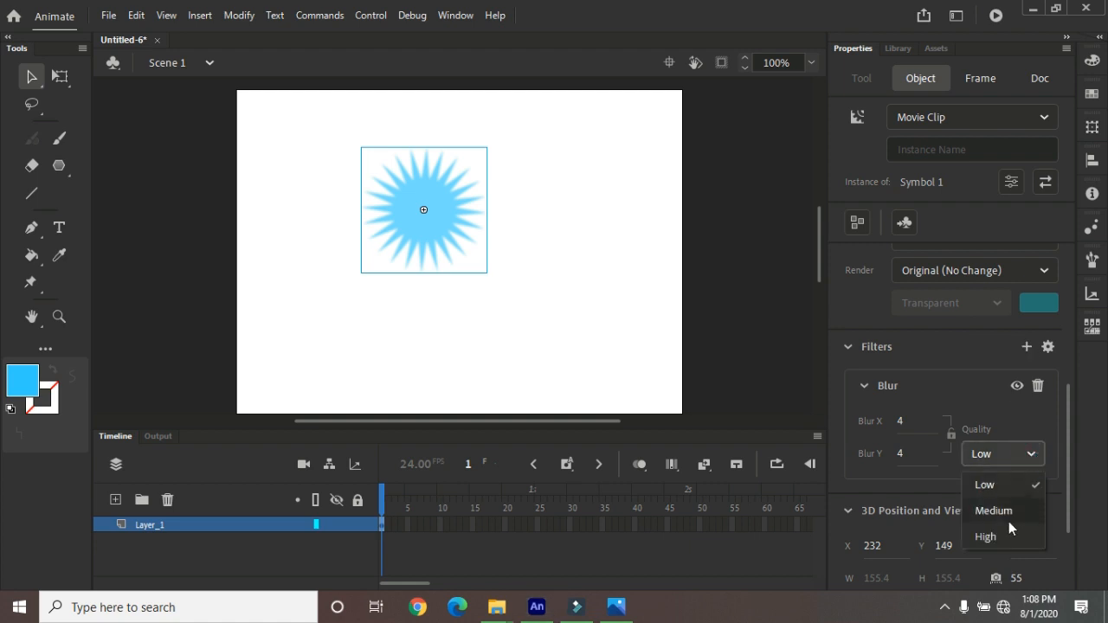
{"action": "left_click", "coordinate": [1002, 515]}
{"action": "left_click", "coordinate": [1026, 453]}
{"action": "left_click", "coordinate": [995, 532]}
- Try a vertical blur of 181 and adjust the horizontal blur on the star, and delete the Blur filter
{"action": "left_click_drag", "start_coordinate": [900, 452], "coordinate": [1053, 458]}
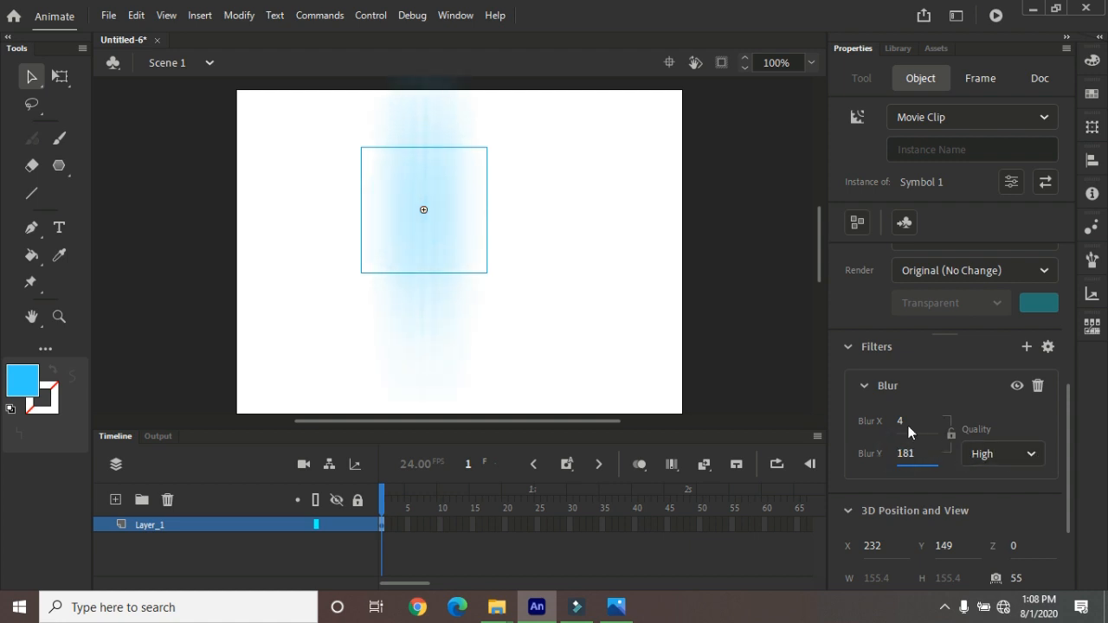
{"action": "mouse_move", "coordinate": [901, 421]}
{"action": "left_mouse_down"}
{"action": "mouse_move", "coordinate": [1038, 414]}
{"action": "mouse_move", "coordinate": [884, 424]}
{"action": "left_mouse_up"}
{"action": "left_click", "coordinate": [1038, 386]}
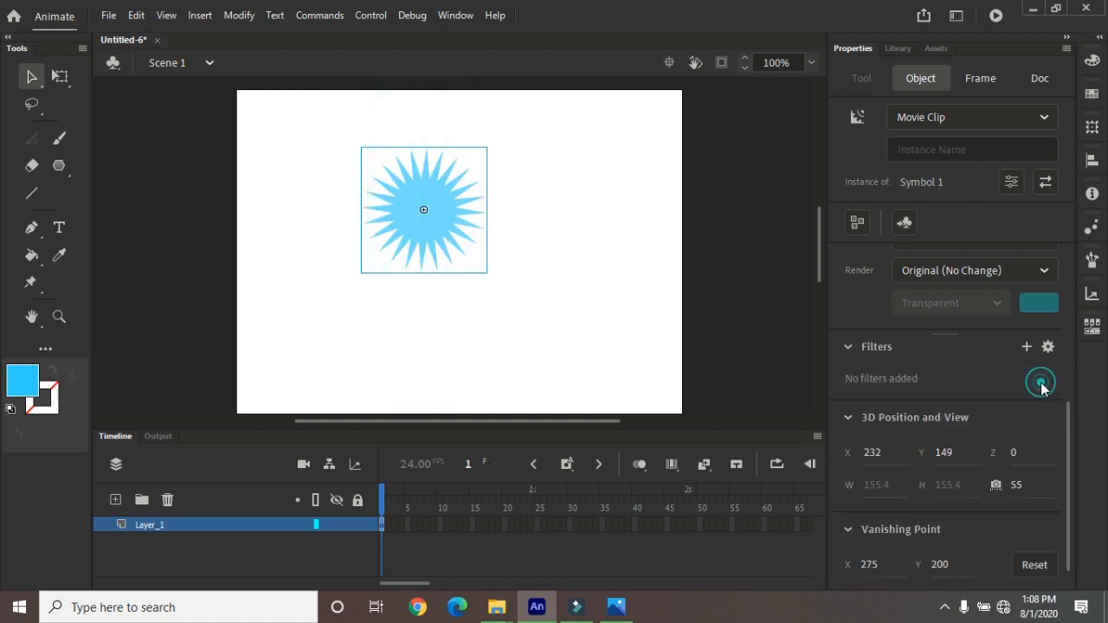
- Try a Glow filter on the star with a vertical blur of 36 and a horizontal blur of 0, and delete the filter
{"action": "left_click", "coordinate": [1026, 347]}
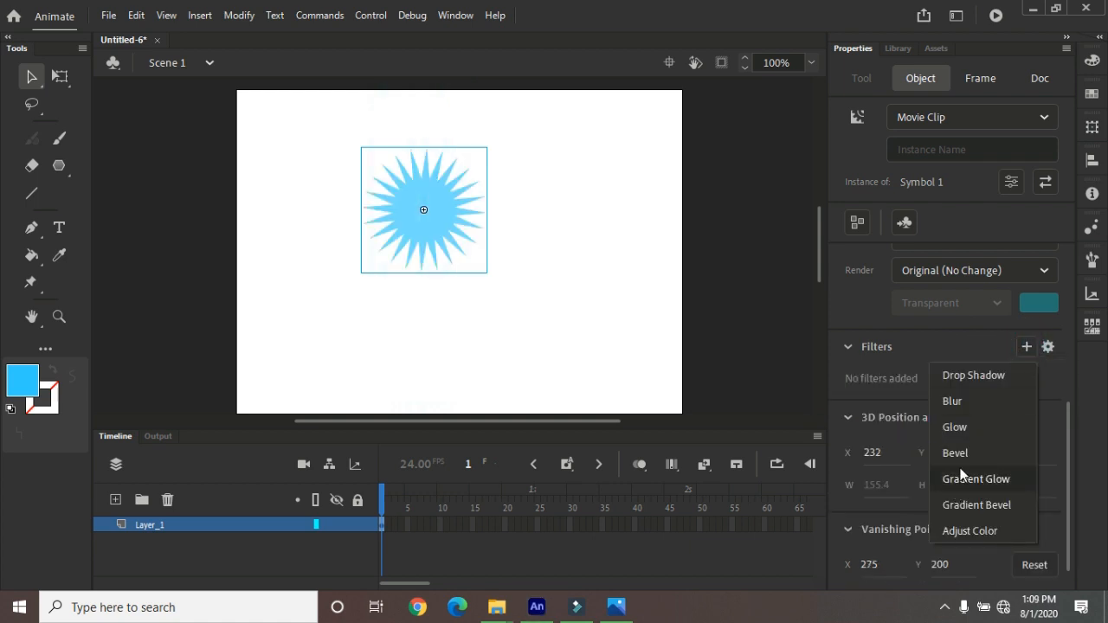
{"action": "left_click", "coordinate": [966, 427]}
{"action": "left_click", "coordinate": [905, 453]}
{"action": "type", "text": "36"}
{"action": "mouse_move", "coordinate": [902, 422]}
{"action": "left_mouse_down"}
{"action": "mouse_move", "coordinate": [948, 424]}
{"action": "mouse_move", "coordinate": [889, 422]}
{"action": "left_mouse_up"}
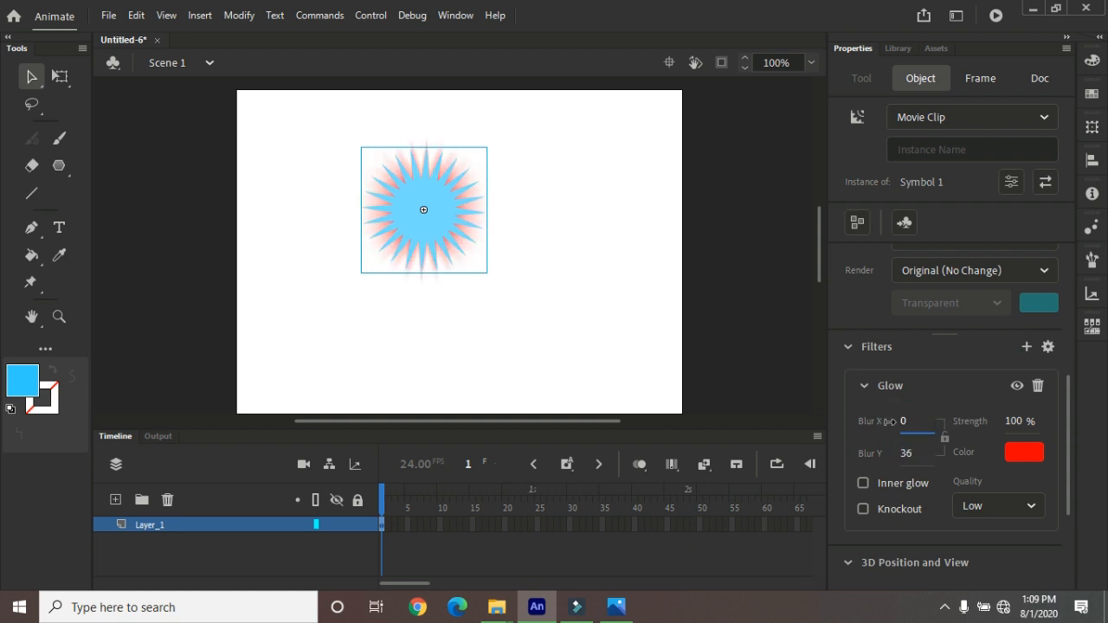
{"action": "left_click", "coordinate": [1038, 386]}
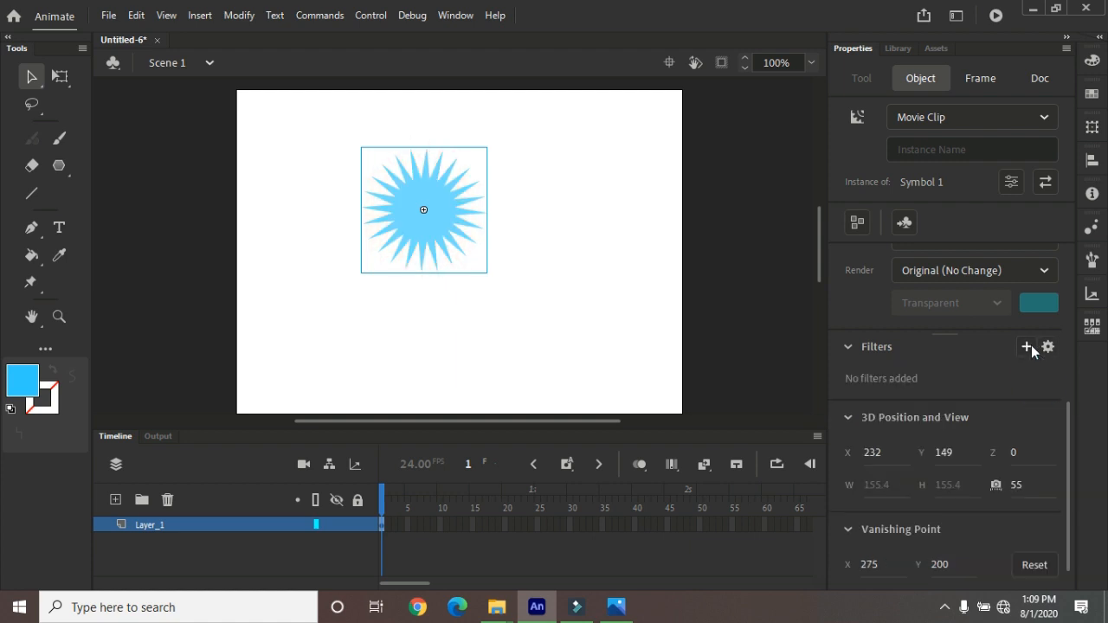
- Try a Bevel filter on the star with a vertical blur of 12, and delete the filter
{"action": "left_click", "coordinate": [1027, 346]}
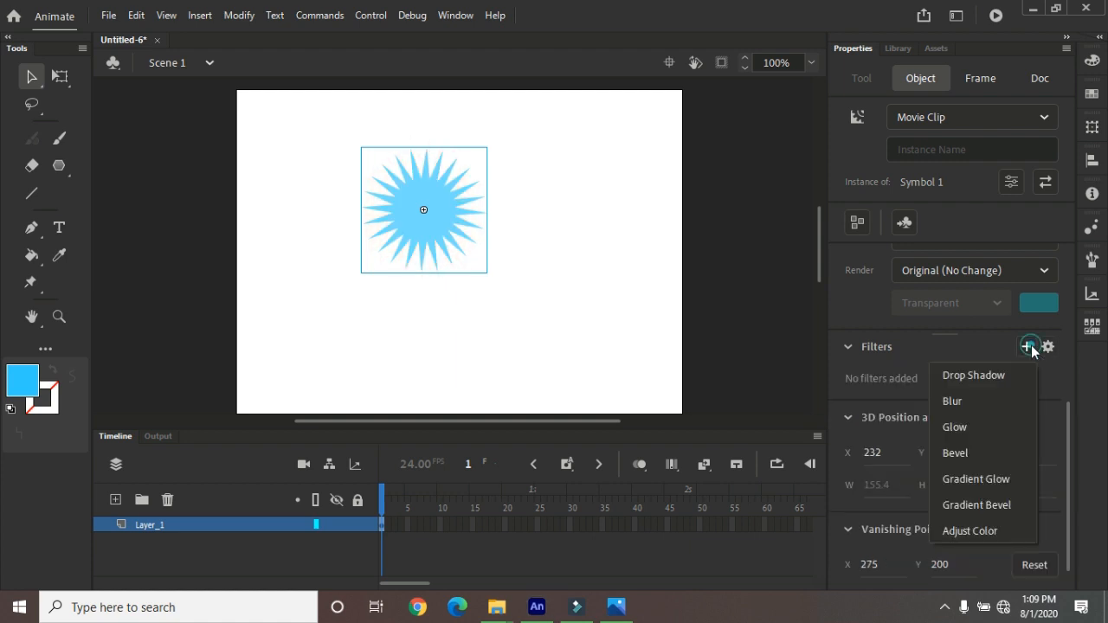
{"action": "left_click", "coordinate": [975, 453]}
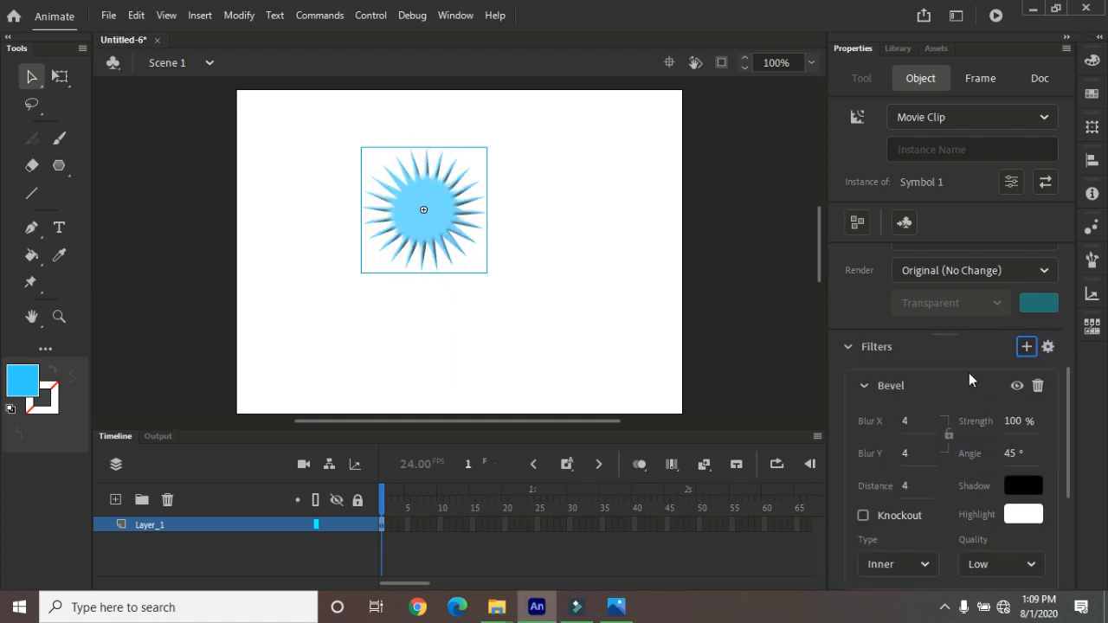
{"action": "left_click_drag", "start_coordinate": [905, 456], "coordinate": [913, 453]}
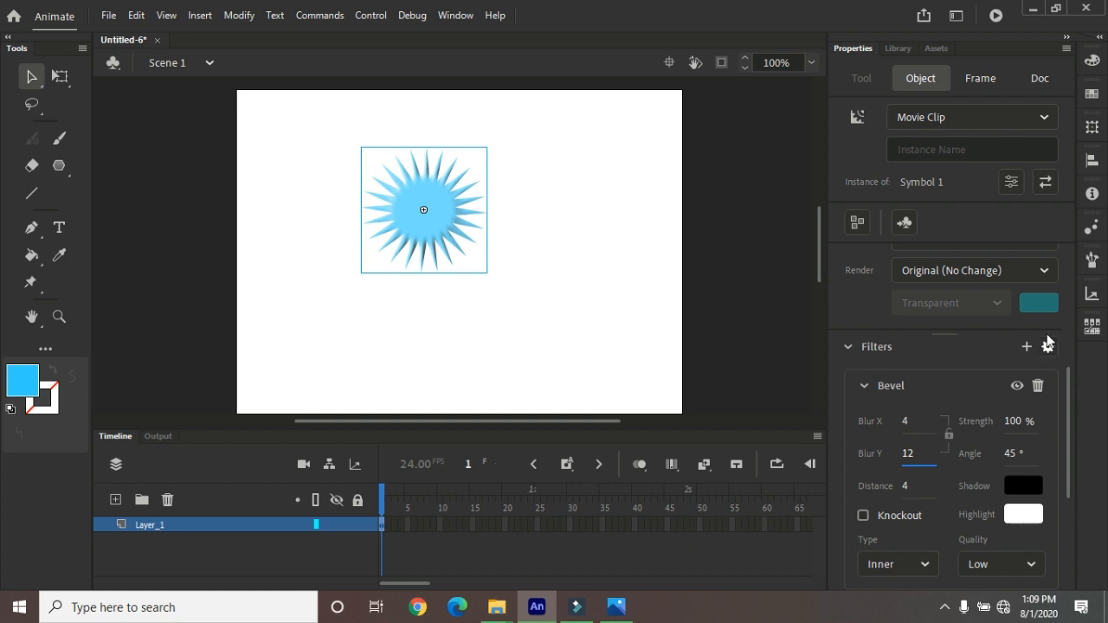
{"action": "left_click", "coordinate": [1032, 384]}
- Try a Gradient Bevel filter on the star with its default settings, and delete the filter
{"action": "left_click", "coordinate": [1026, 347]}
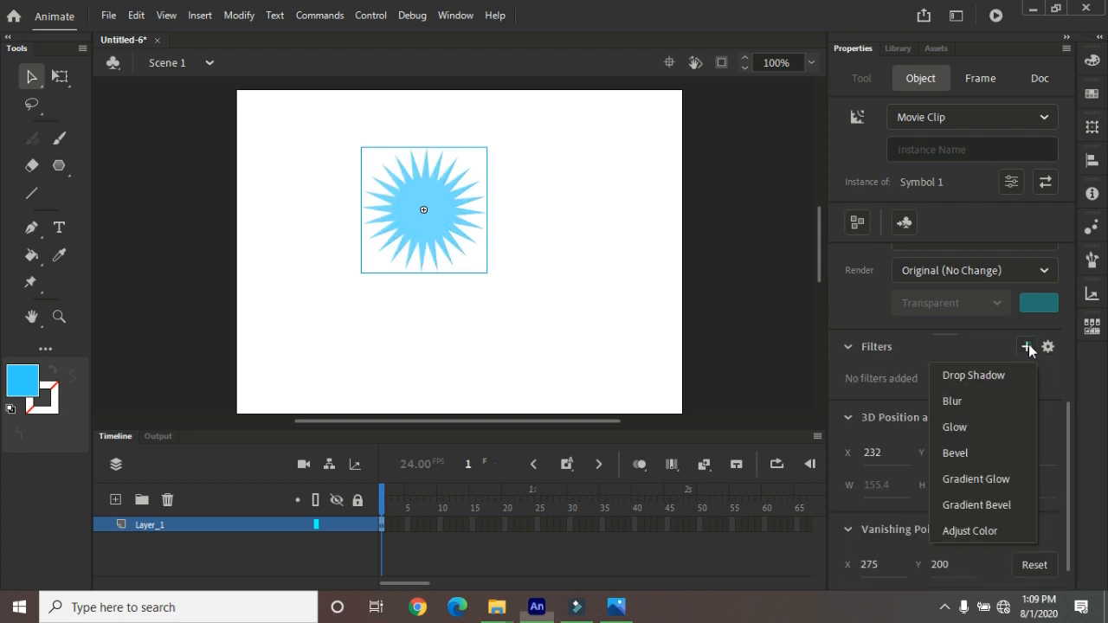
{"action": "left_click", "coordinate": [980, 506]}
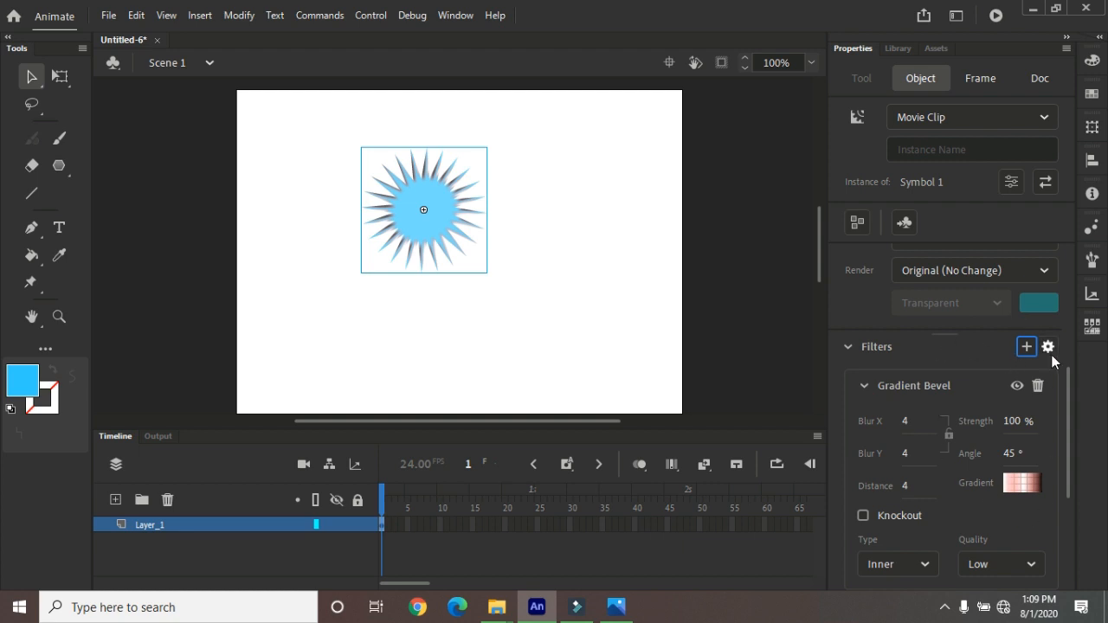
{"action": "left_click", "coordinate": [1038, 386]}
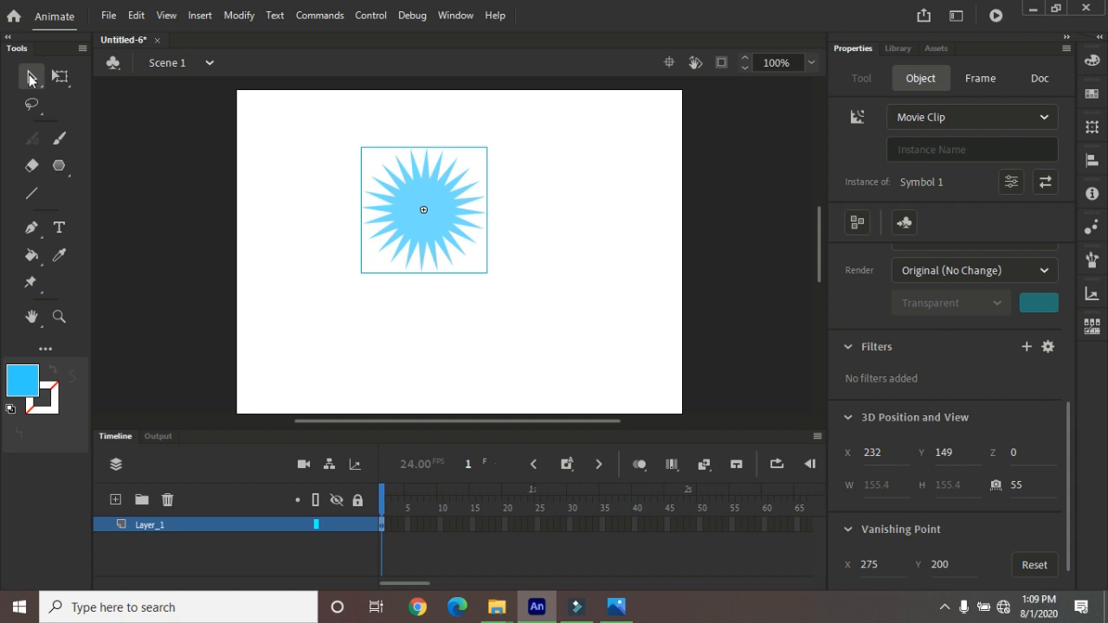
- Delete the star movie clip from the stage
{"action": "left_click", "coordinate": [30, 78]}
{"action": "left_click_drag", "start_coordinate": [448, 208], "coordinate": [384, 209]}
{"action": "key", "text": "Delete"}
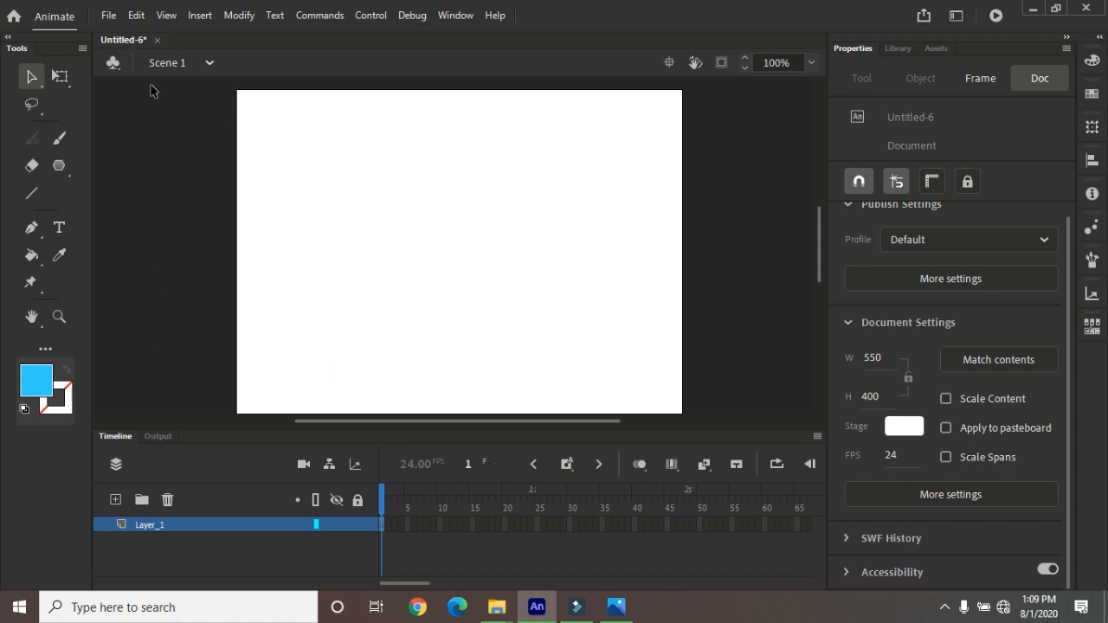
- Create an input text field about 404 by 121 px in the stage's upper half and enter the person's name in capitals
{"action": "left_click", "coordinate": [60, 227]}
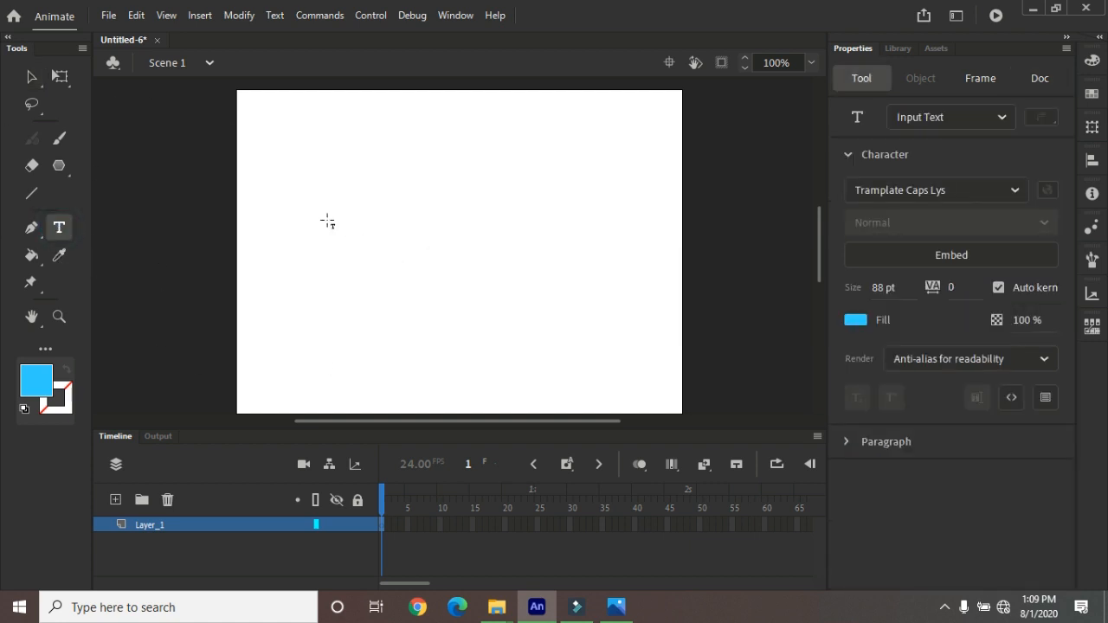
{"action": "left_click", "coordinate": [292, 217]}
{"action": "left_click_drag", "start_coordinate": [331, 232], "coordinate": [617, 248]}
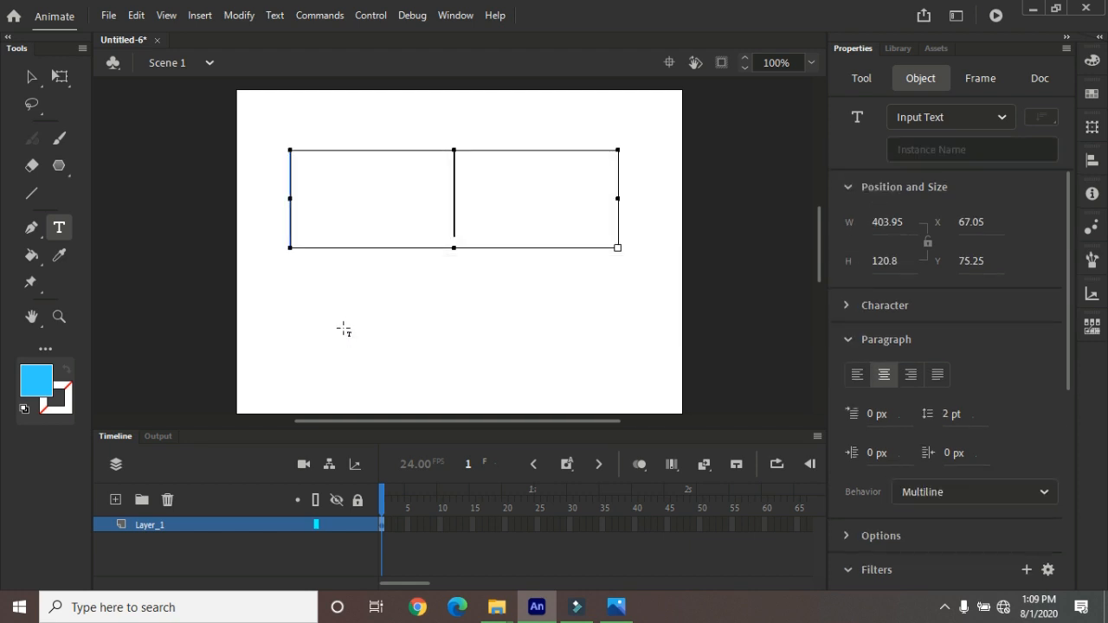
{"action": "type", "text": "ANIL"}
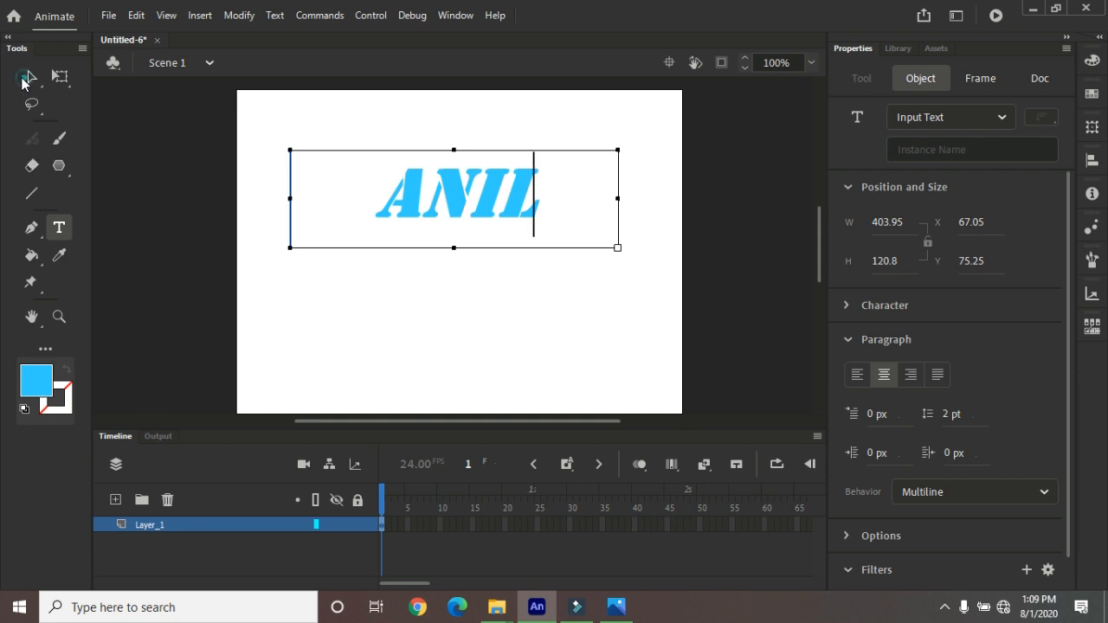
- Break the text apart twice, first into single letters and then into filled shapes
{"action": "left_click", "coordinate": [31, 77]}
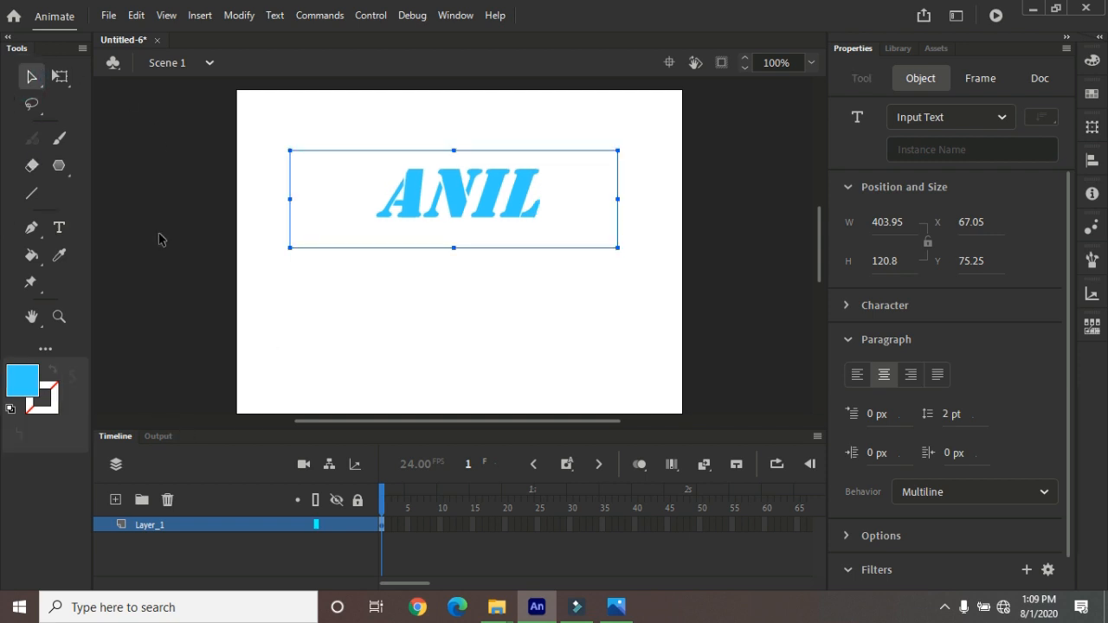
{"action": "key", "text": "ctrl+b"}
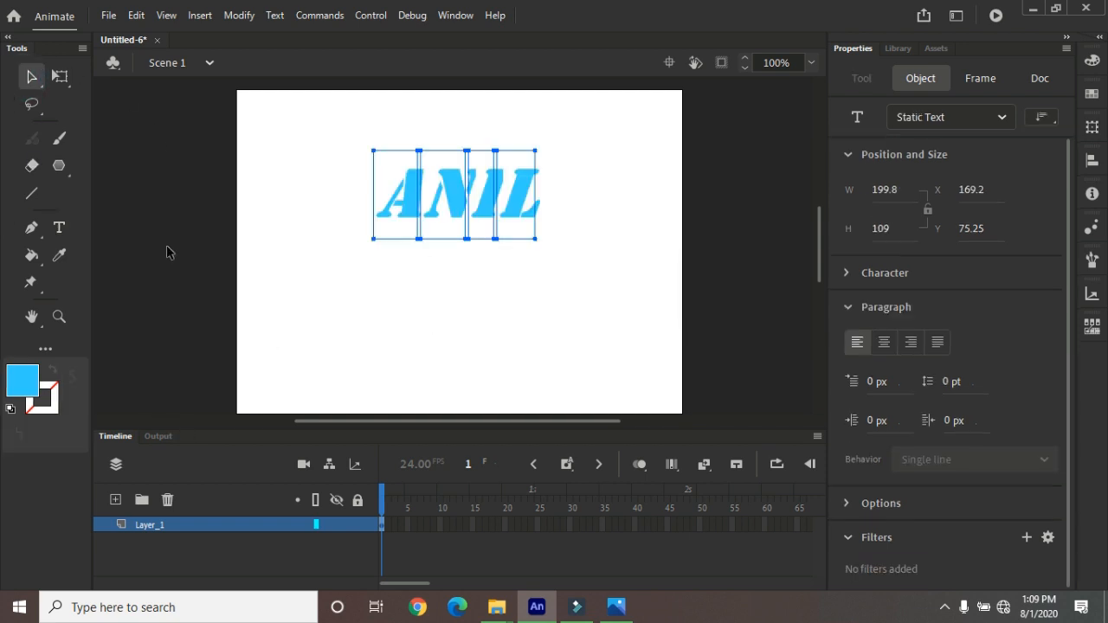
{"action": "key", "text": "ctrl+b"}
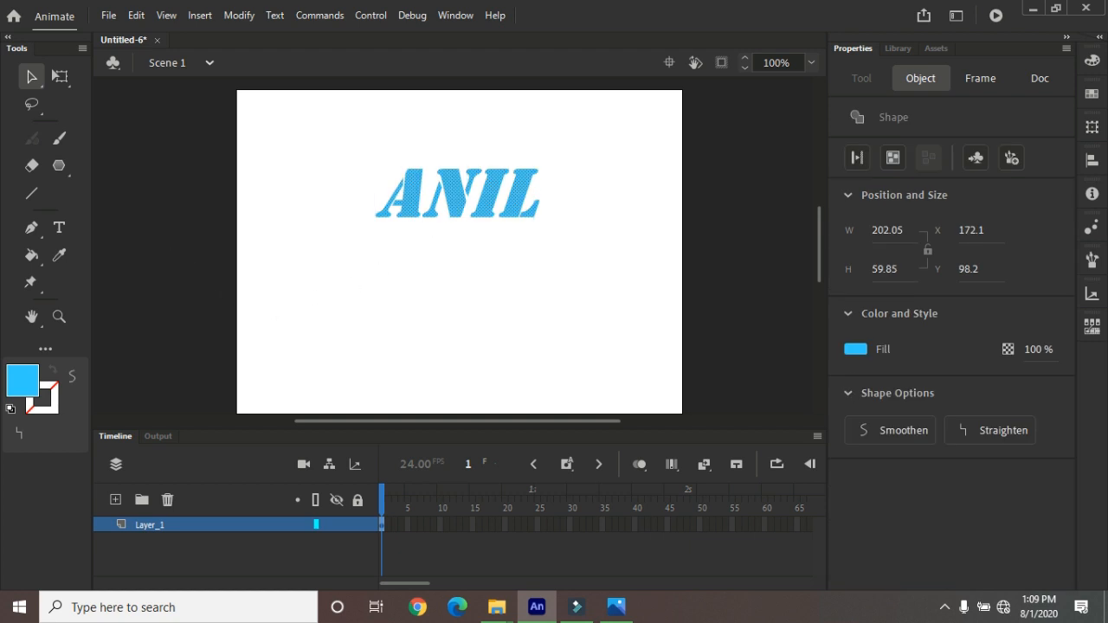
- Add a layer above the text and paste a copy of the letter shapes in place on it
{"action": "left_click", "coordinate": [114, 500]}
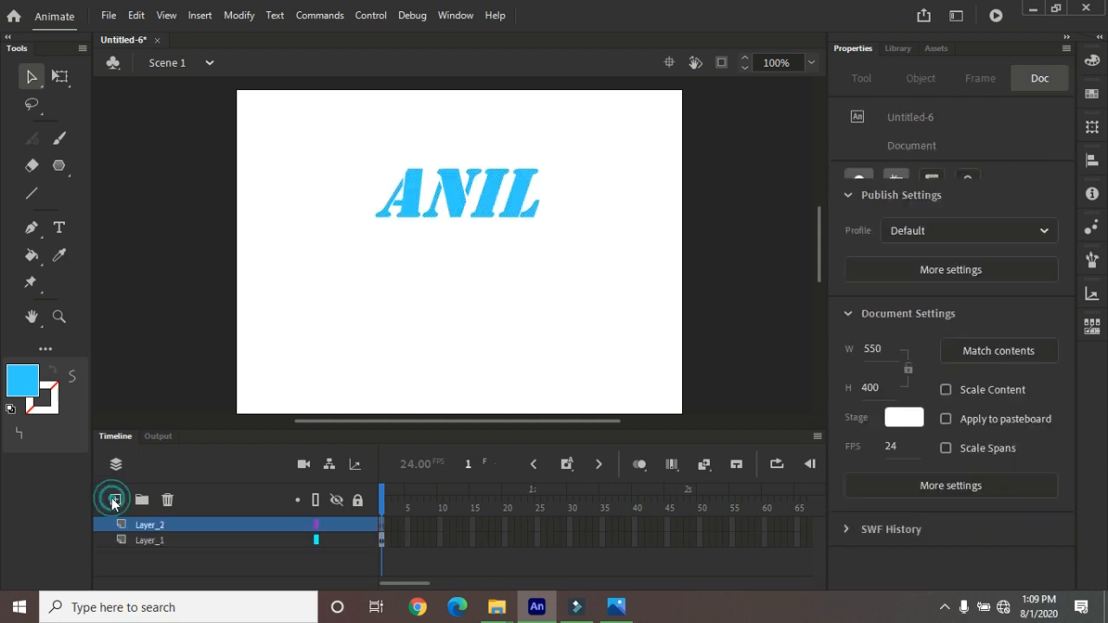
{"action": "left_click_drag", "start_coordinate": [364, 148], "coordinate": [616, 249]}
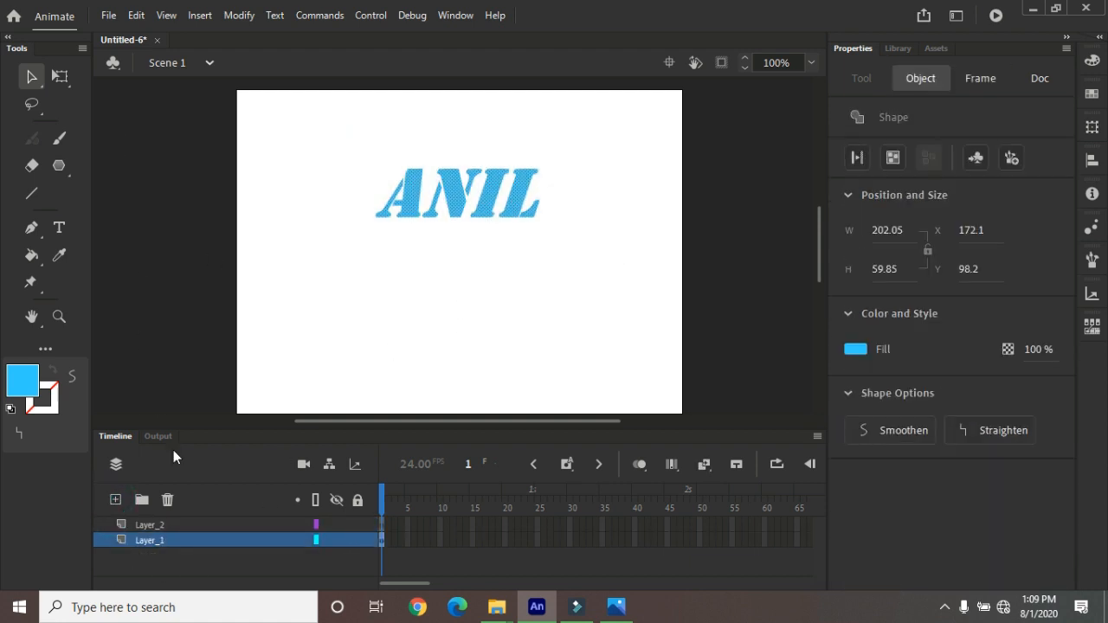
{"action": "left_click", "coordinate": [163, 525]}
{"action": "right_click", "coordinate": [185, 223]}
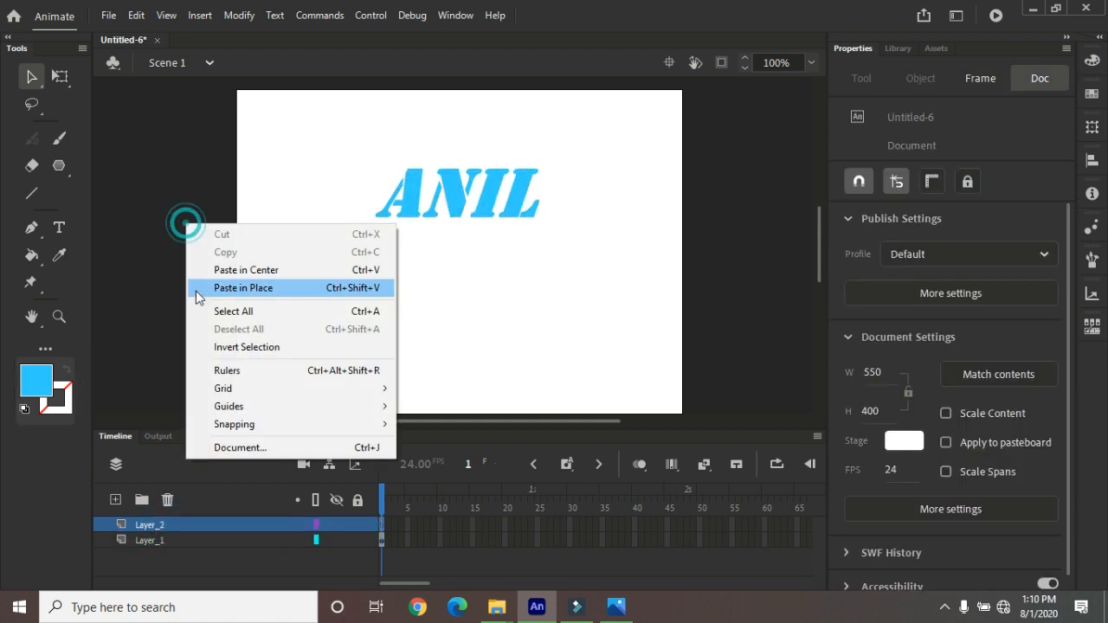
{"action": "left_click", "coordinate": [227, 292]}
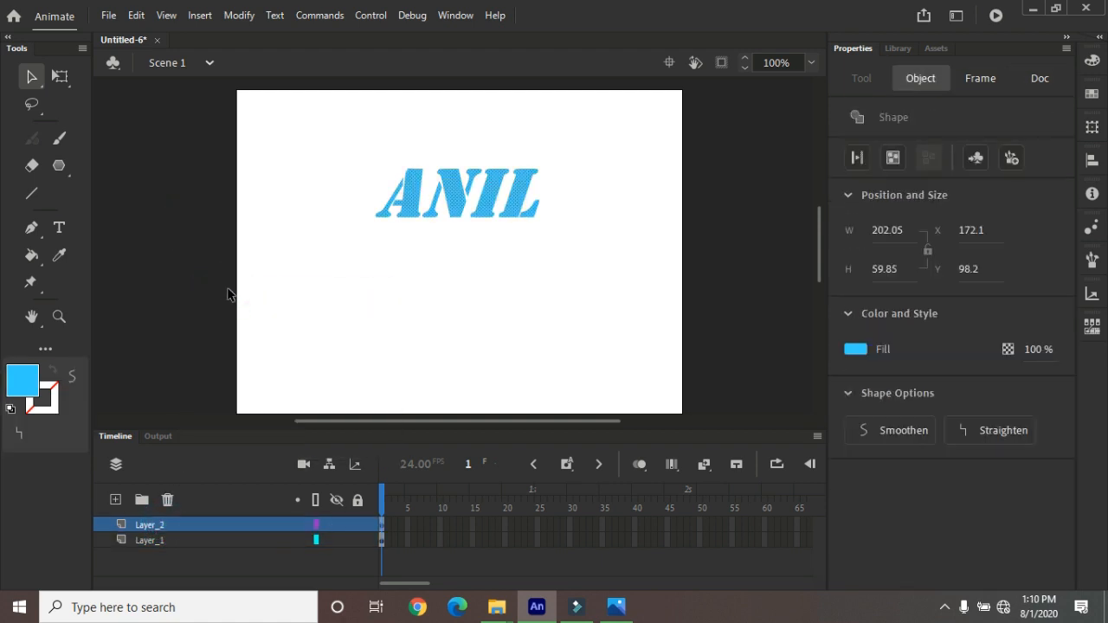
- Add a third layer at the top of the stack and lock the two text layers
{"action": "left_click", "coordinate": [116, 501]}
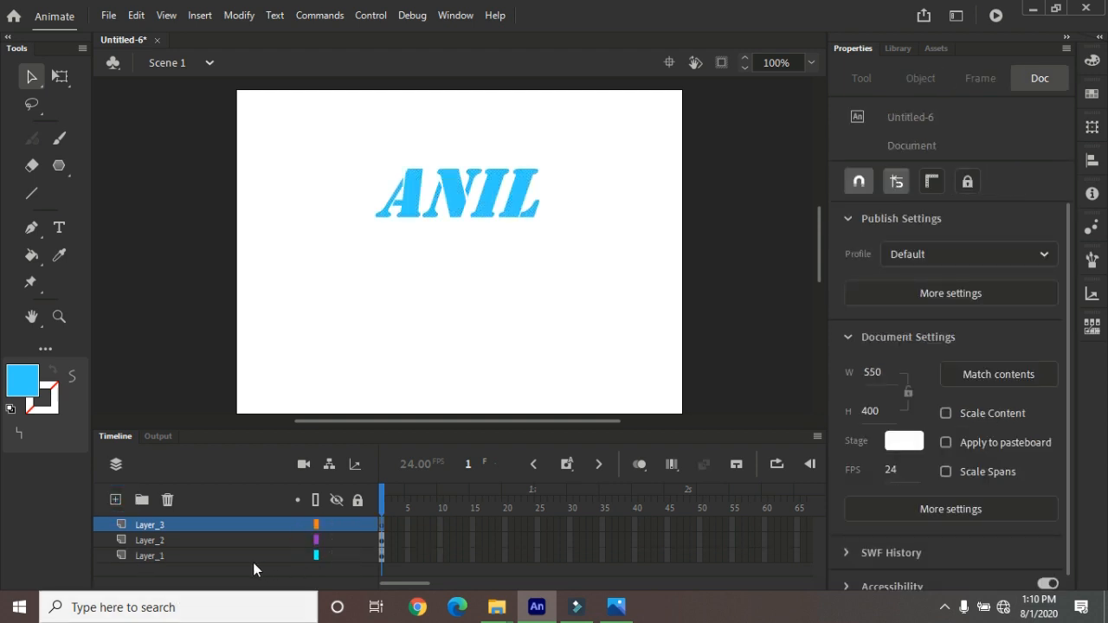
{"action": "left_click", "coordinate": [357, 555]}
{"action": "left_click", "coordinate": [357, 539]}
- Draw a vertical rectangle about 22 by 154 px to the left of the text on Layer_3 and fill it red
{"action": "left_click", "coordinate": [59, 165]}
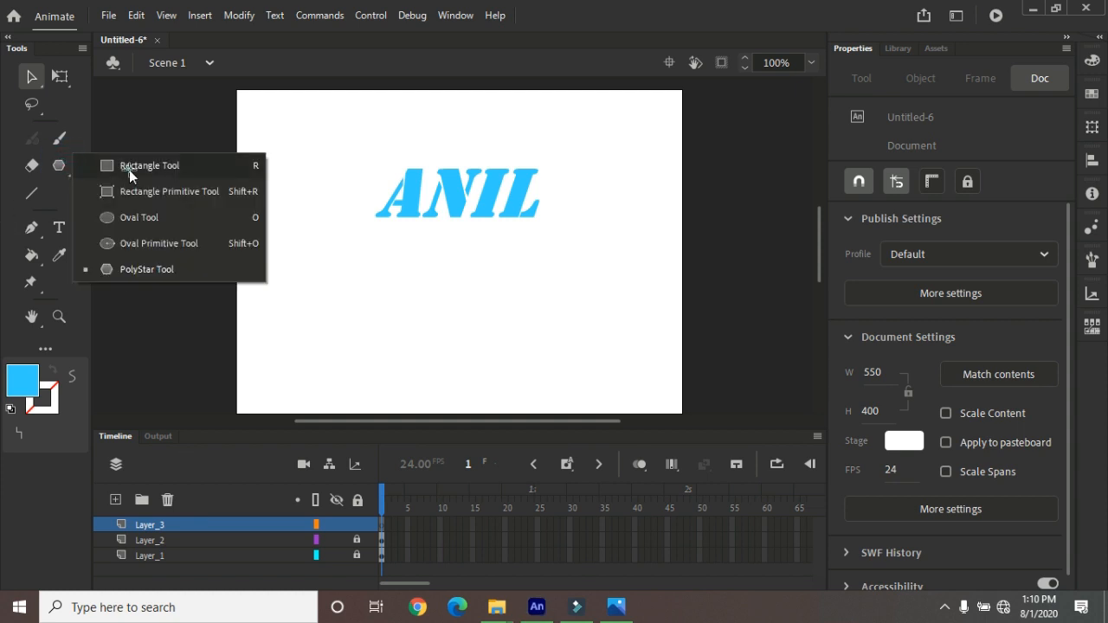
{"action": "left_click", "coordinate": [129, 170]}
{"action": "mouse_move", "coordinate": [327, 142]}
{"action": "left_mouse_down"}
{"action": "mouse_move", "coordinate": [321, 260]}
{"action": "mouse_move", "coordinate": [345, 269]}
{"action": "left_mouse_up"}
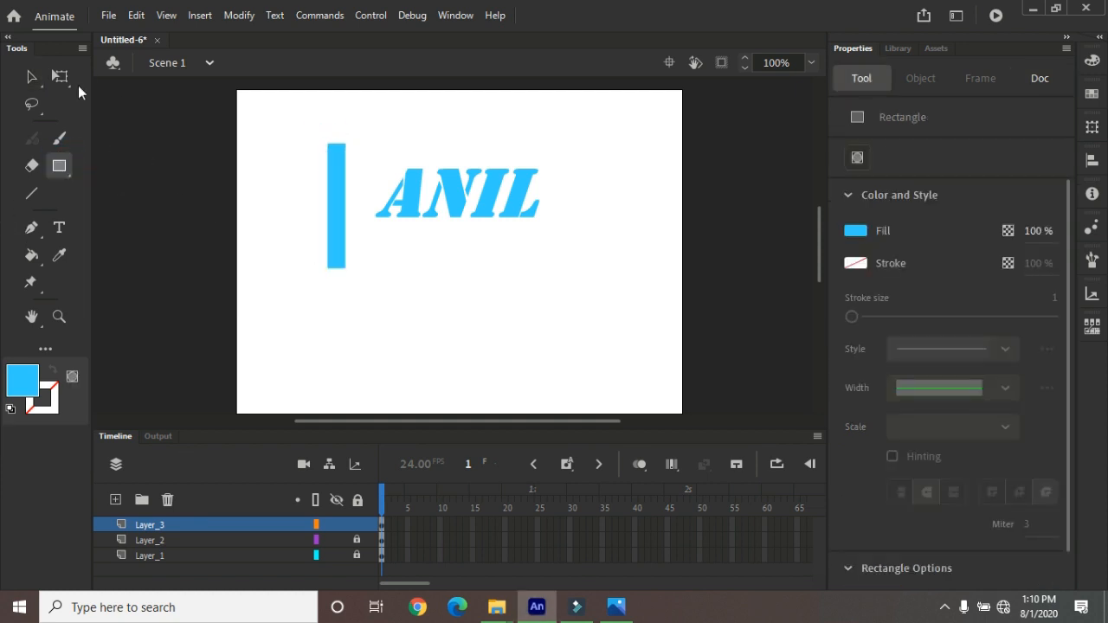
{"action": "left_click", "coordinate": [30, 78]}
{"action": "left_click", "coordinate": [336, 208]}
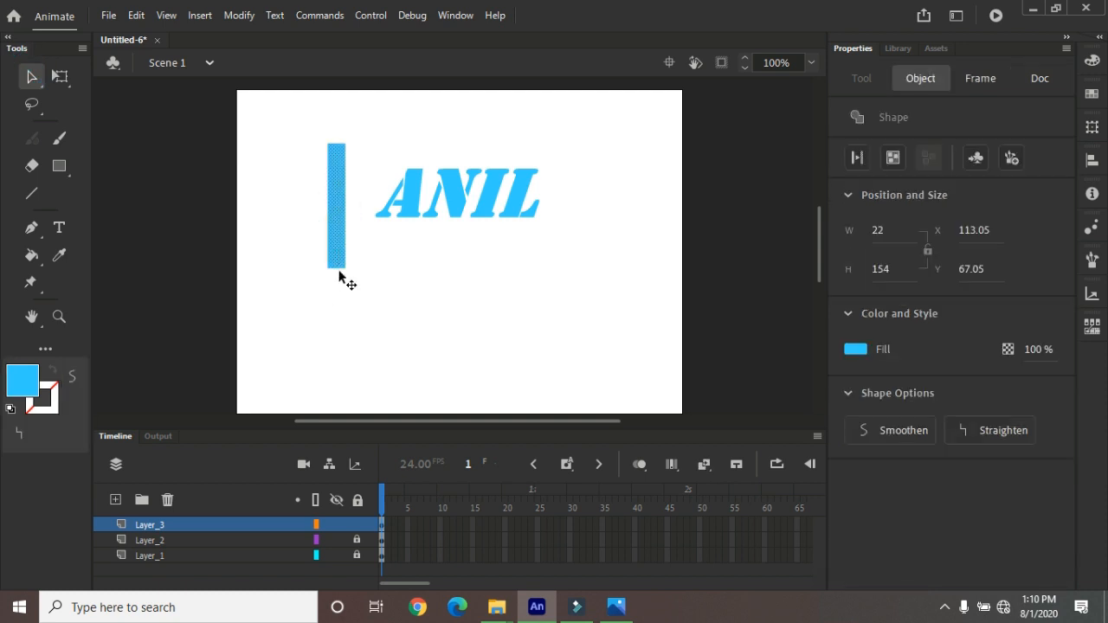
{"action": "left_click", "coordinate": [23, 381]}
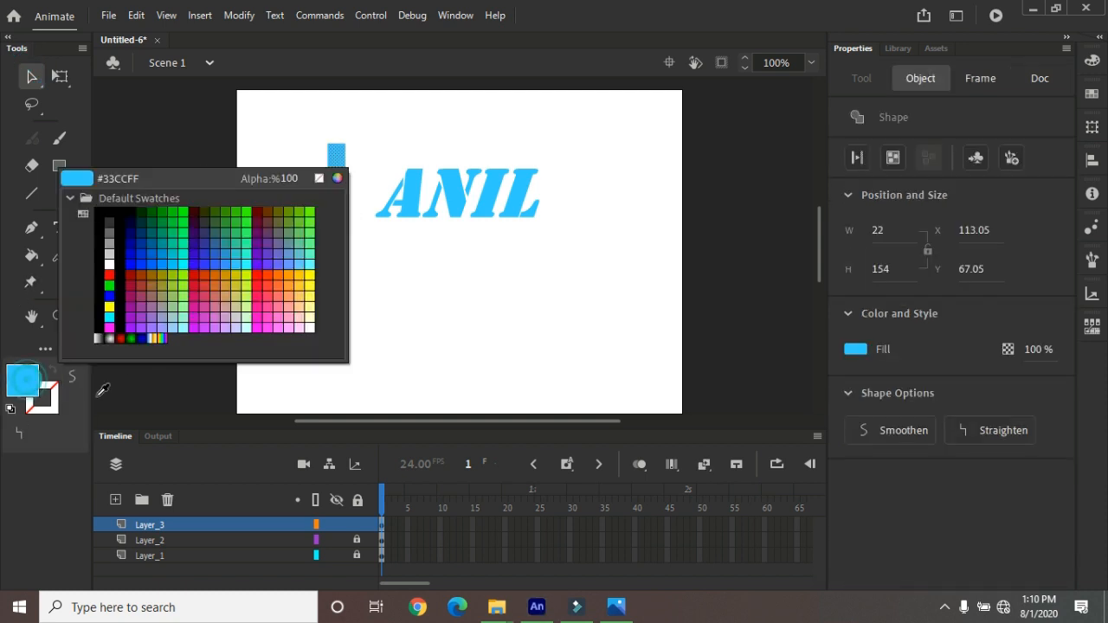
{"action": "left_click", "coordinate": [109, 275]}
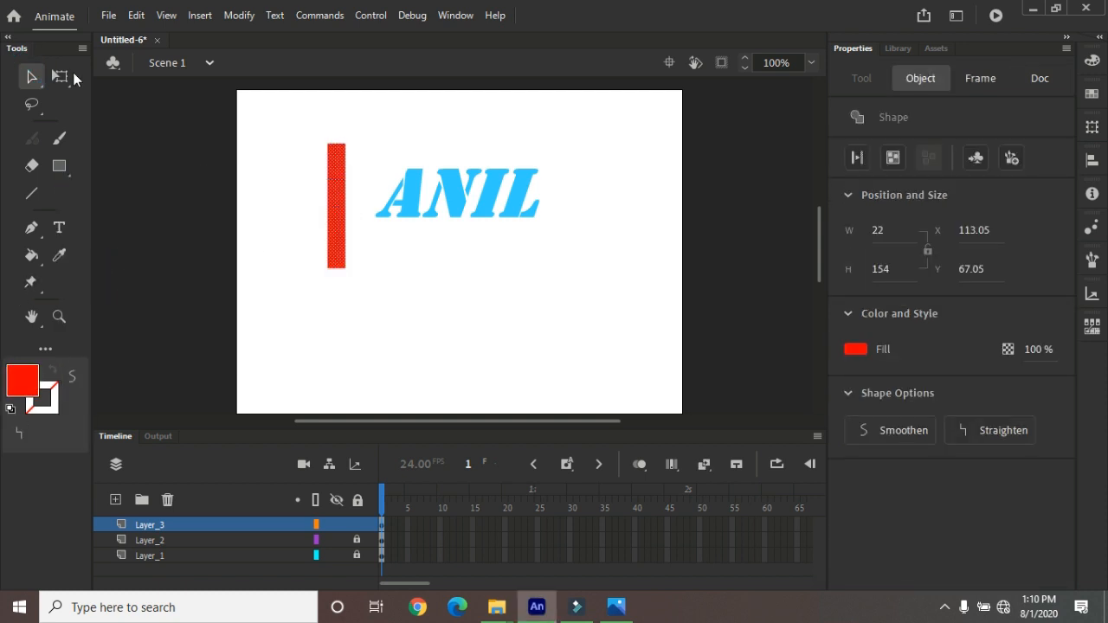
- Rotate the red bar slightly clockwise with Free Transform and place a parallel copy just to its left
{"action": "left_click", "coordinate": [60, 75]}
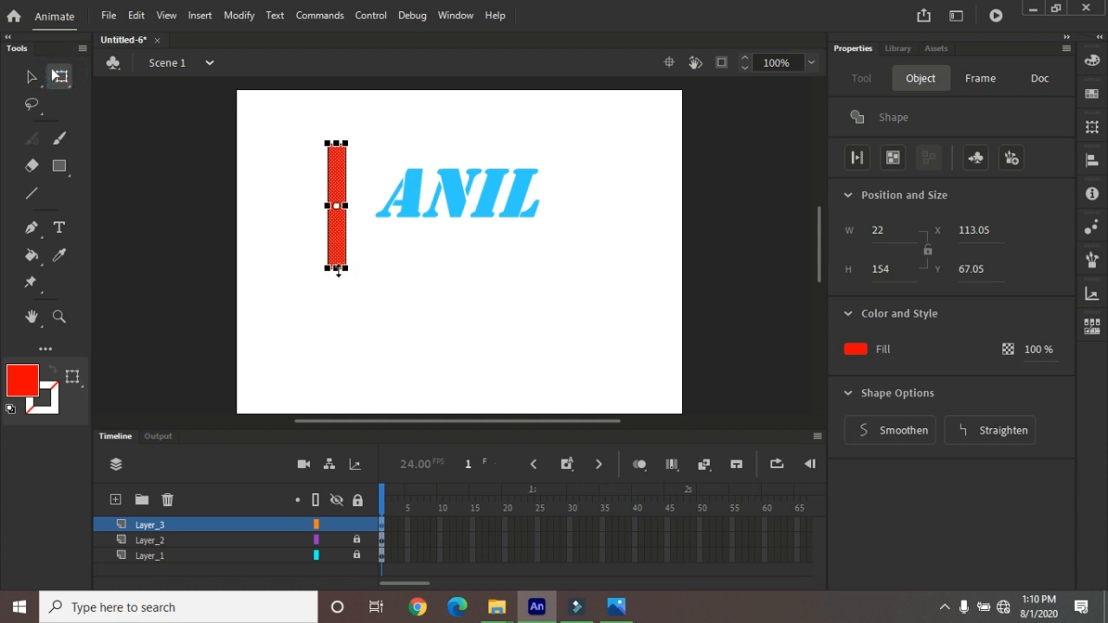
{"action": "left_click_drag", "start_coordinate": [354, 267], "coordinate": [339, 279]}
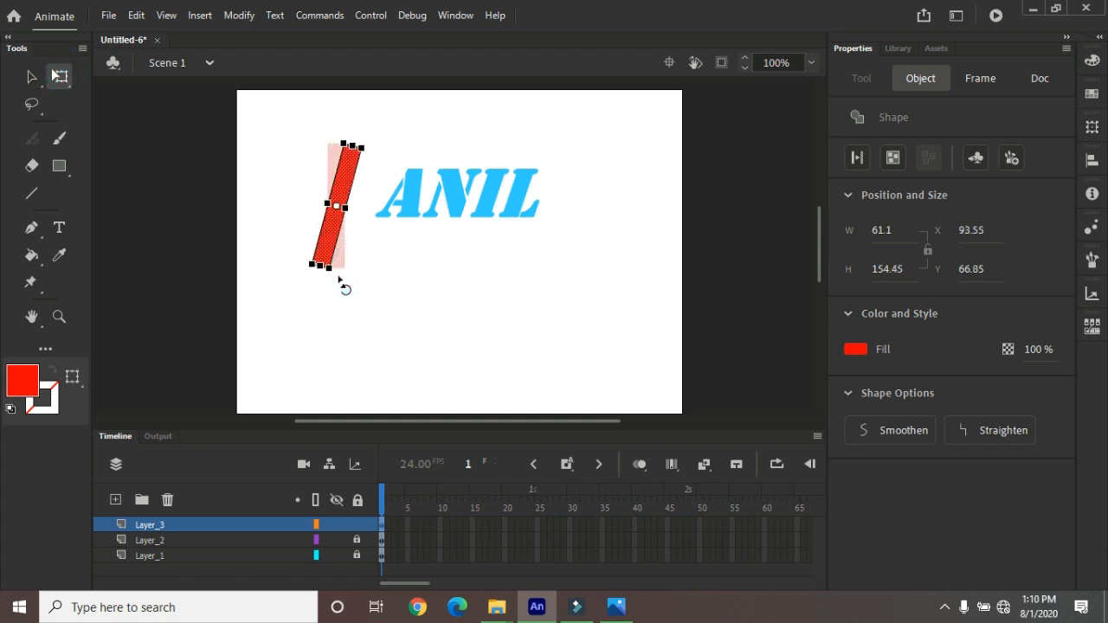
{"action": "left_click", "coordinate": [31, 76]}
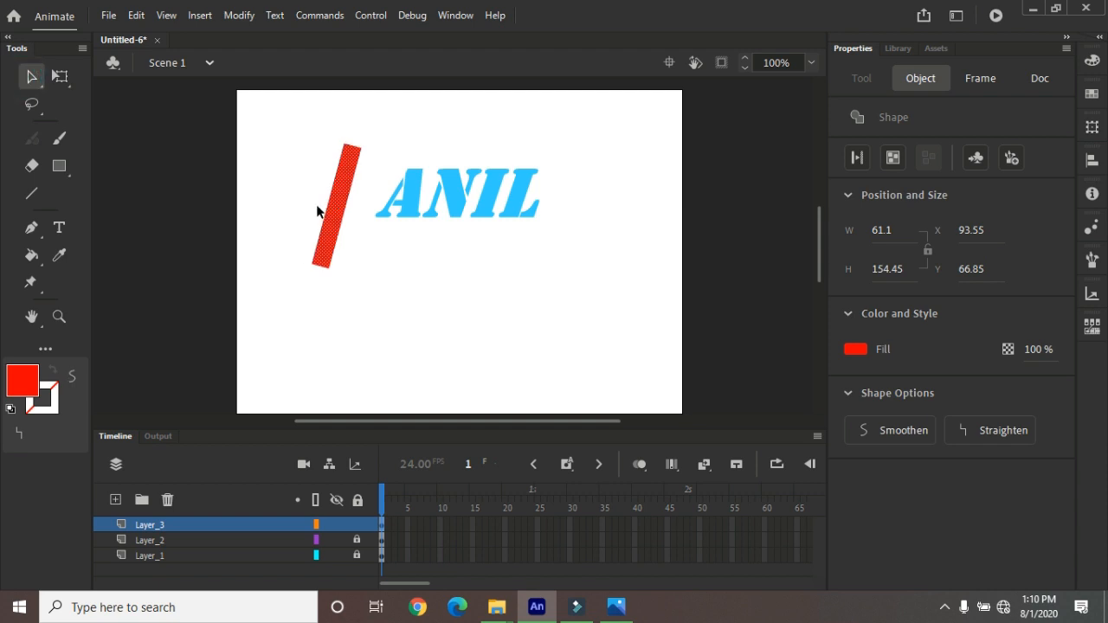
{"action": "left_click_drag", "start_coordinate": [349, 217], "coordinate": [314, 202]}
- Convert both red bars into one Movie Clip symbol with its registration point at the middle of the right edge
{"action": "left_click_drag", "start_coordinate": [240, 104], "coordinate": [372, 320]}
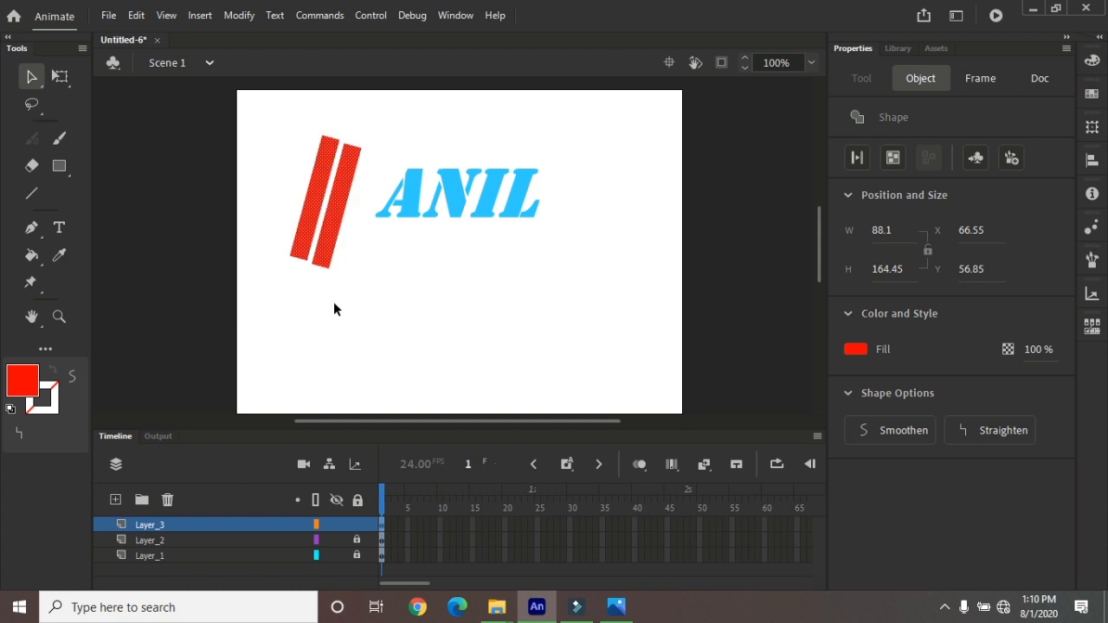
{"action": "key", "text": "F8"}
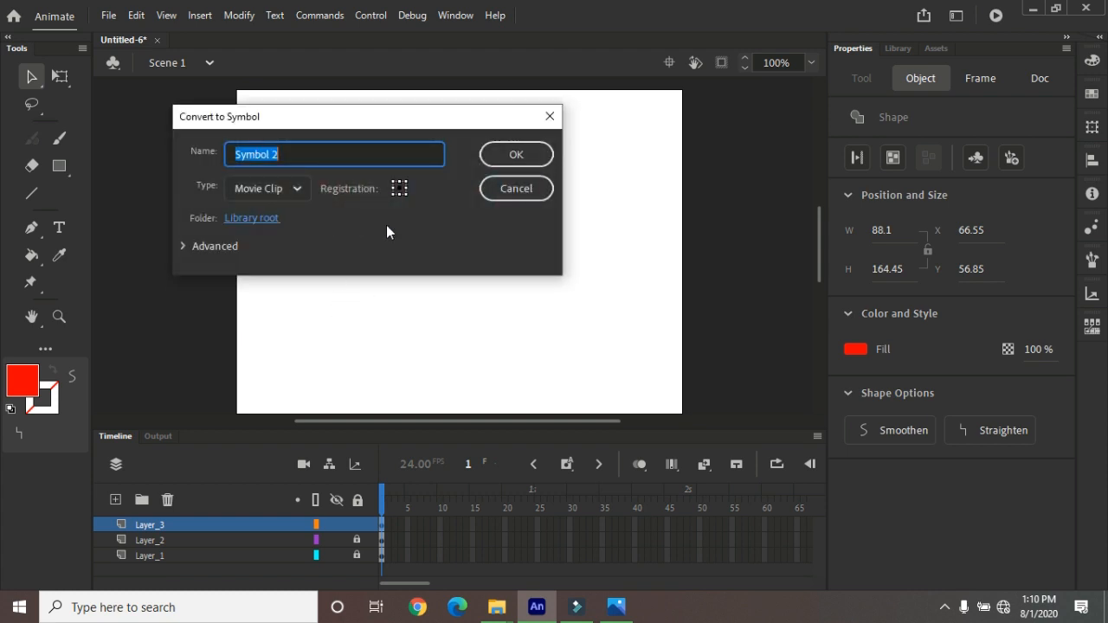
{"action": "left_click", "coordinate": [406, 186]}
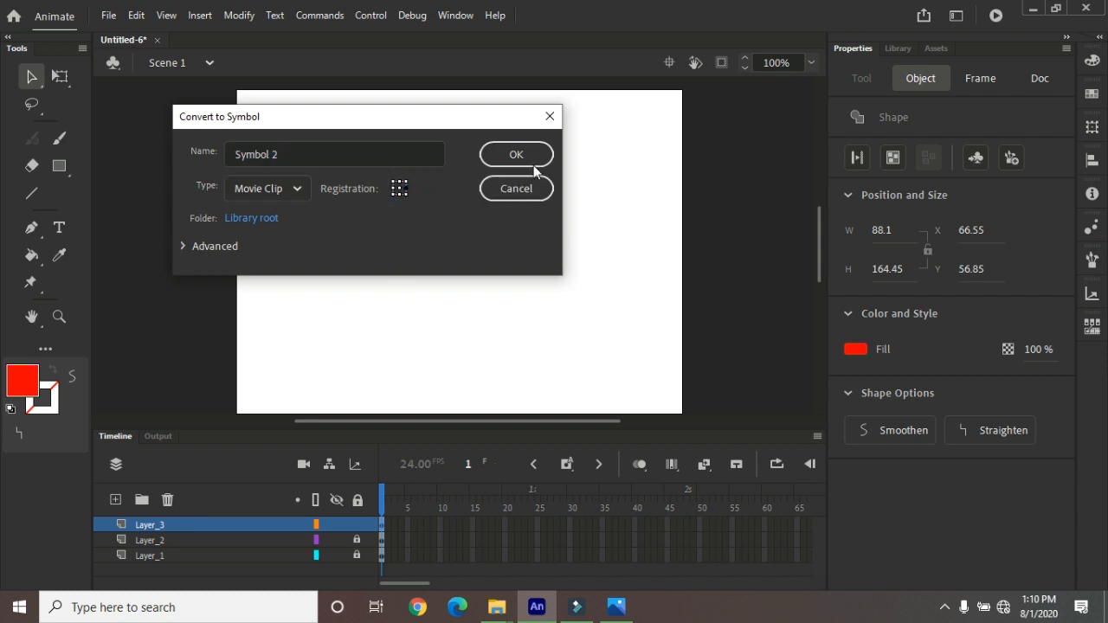
{"action": "left_click", "coordinate": [509, 148]}
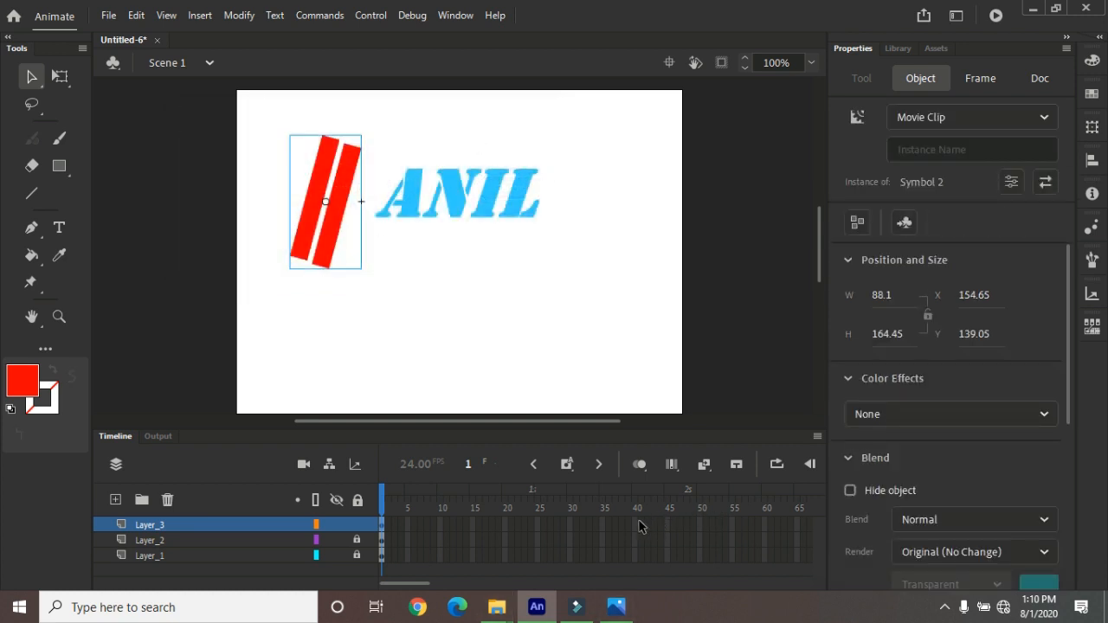
- Insert keyframes at frame 40 on all three layers and deselect everything
{"action": "left_click_drag", "start_coordinate": [636, 522], "coordinate": [636, 575]}
{"action": "key", "text": "F5"}
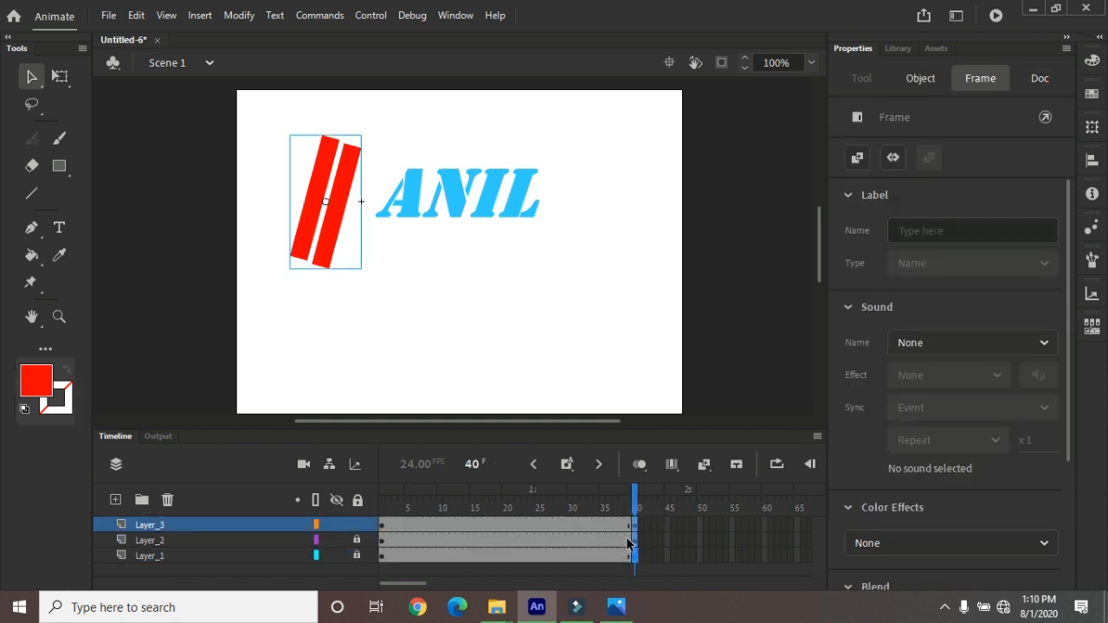
{"action": "left_click", "coordinate": [730, 382]}
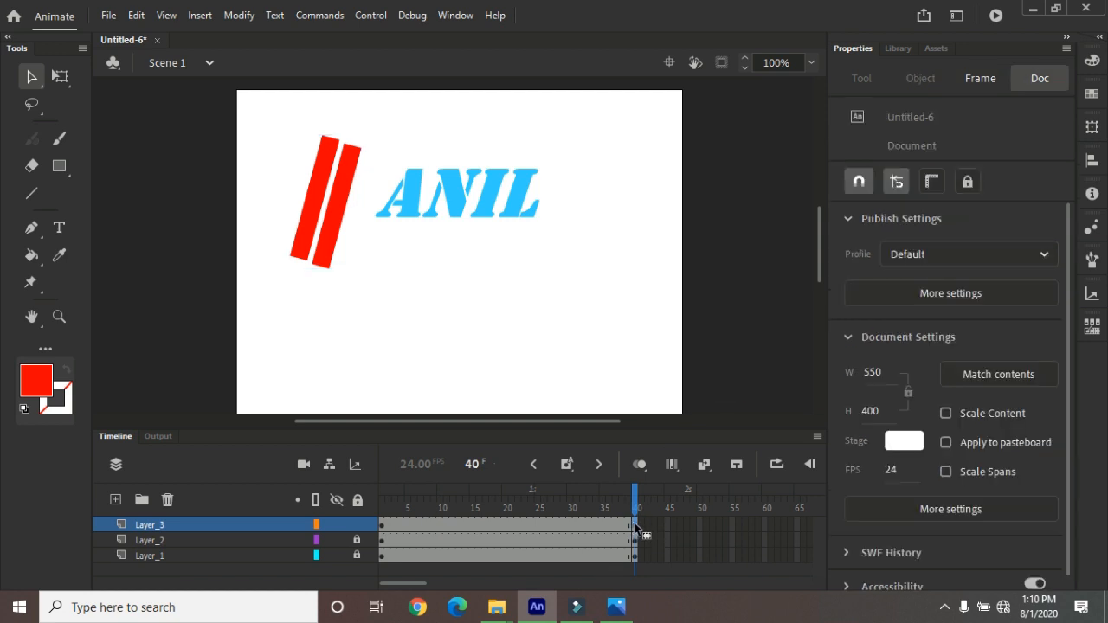
- At frame 40 on Layer_3, move the red bars movie clip horizontally to the right end of the text, at about X 460.7
{"action": "left_click", "coordinate": [635, 526]}
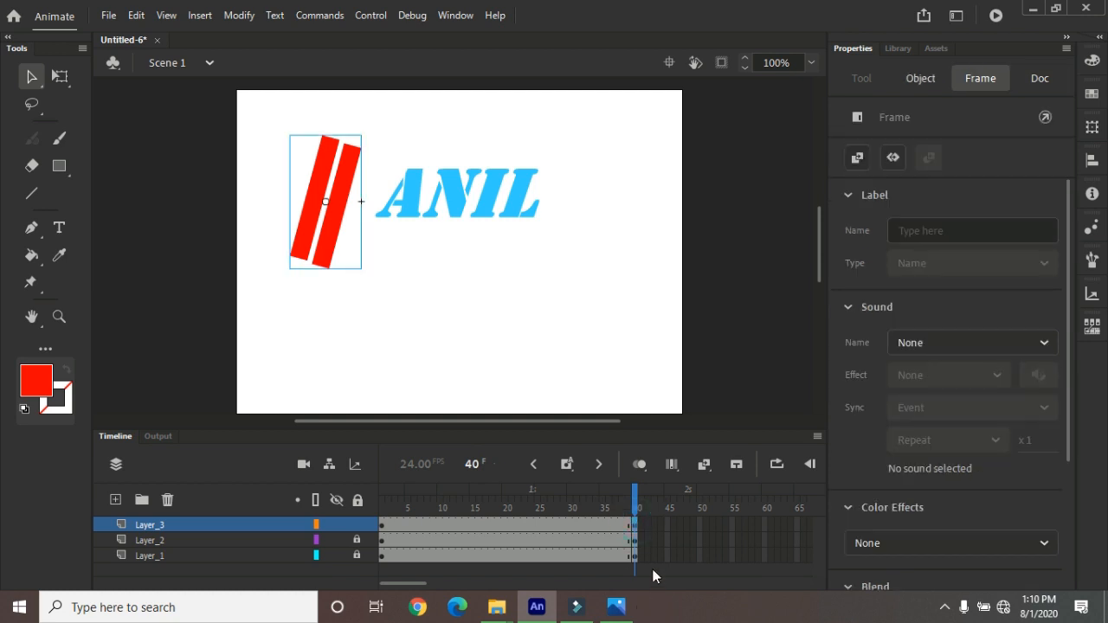
{"action": "left_click", "coordinate": [673, 555]}
{"action": "left_click", "coordinate": [638, 524]}
{"action": "left_click_drag", "start_coordinate": [337, 236], "coordinate": [576, 237]}
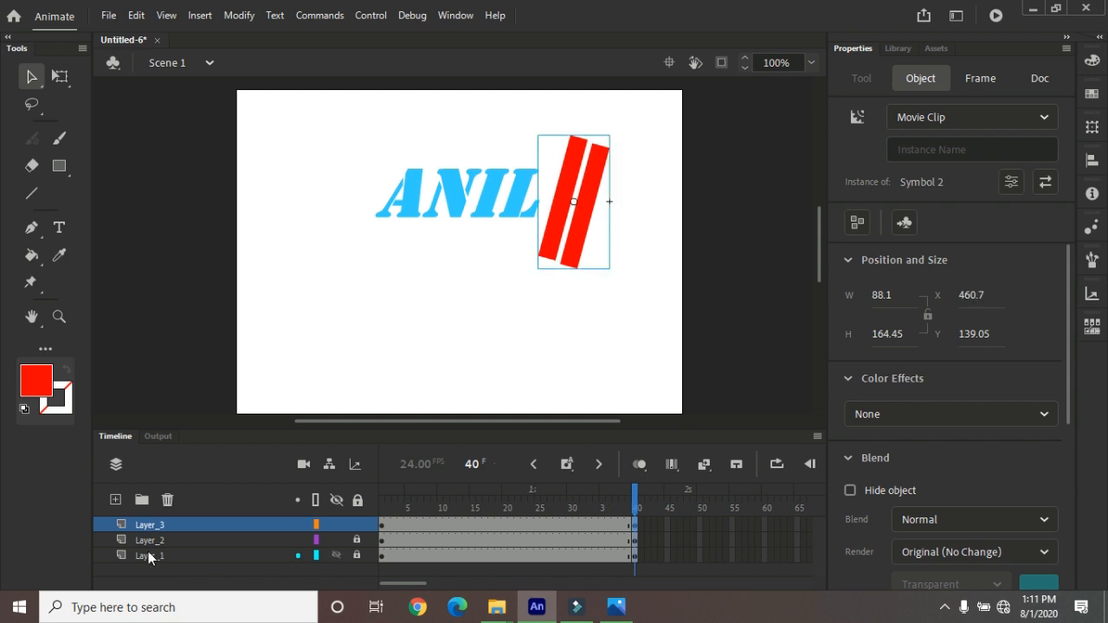
- Create a classic tween on Layer_3 between frames 1 and 40, and apply one to the frame 40 keyframe as well
{"action": "left_click", "coordinate": [420, 523]}
{"action": "right_click", "coordinate": [421, 523]}
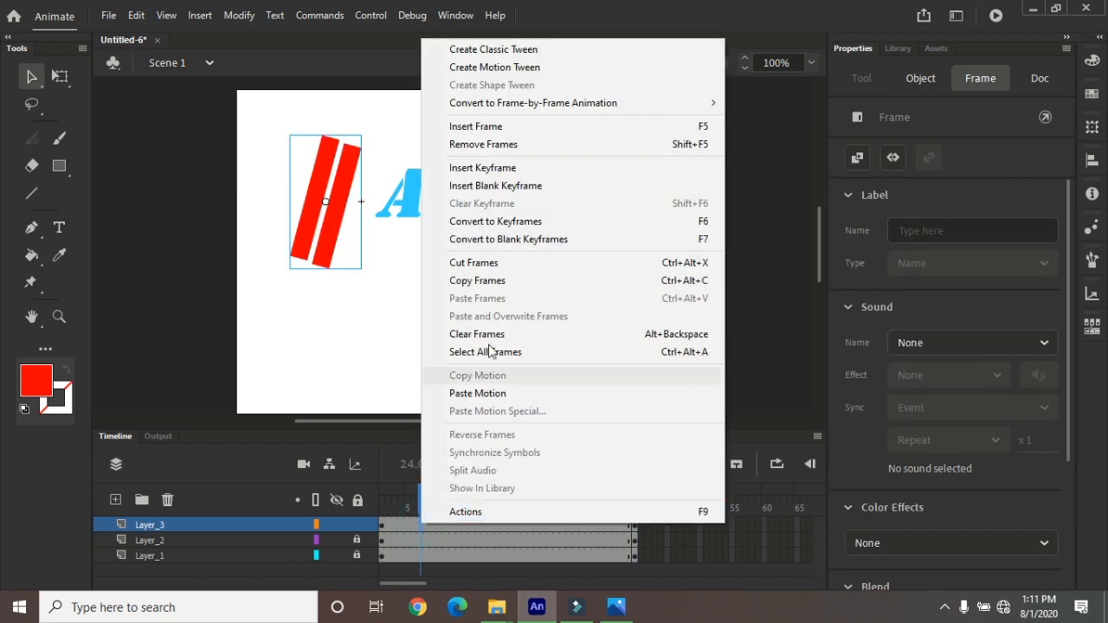
{"action": "left_click", "coordinate": [551, 54]}
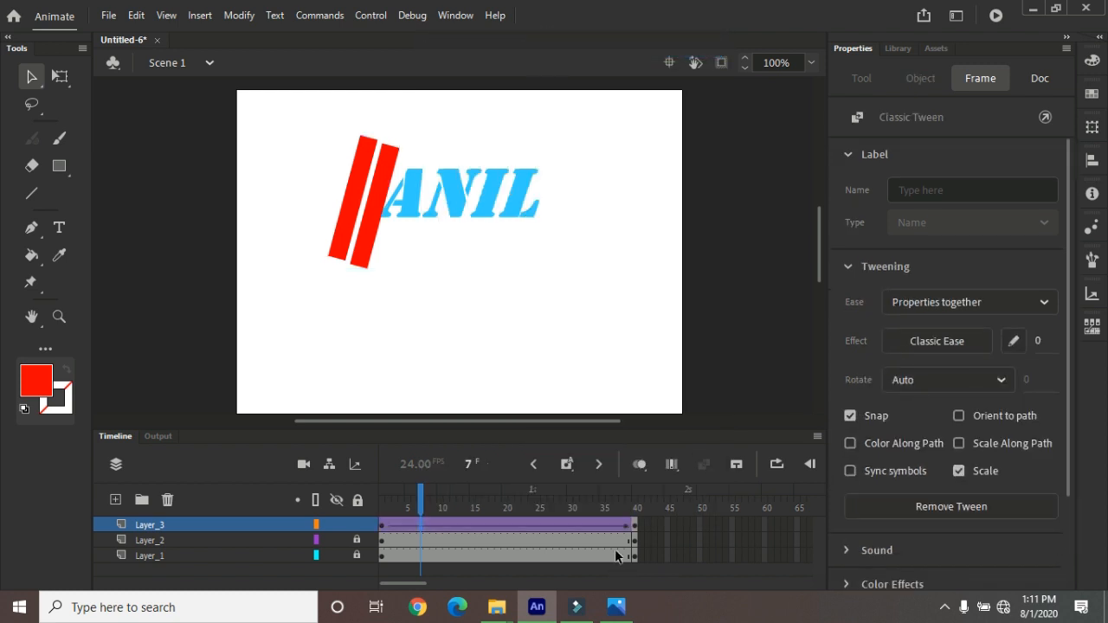
{"action": "right_click", "coordinate": [637, 525]}
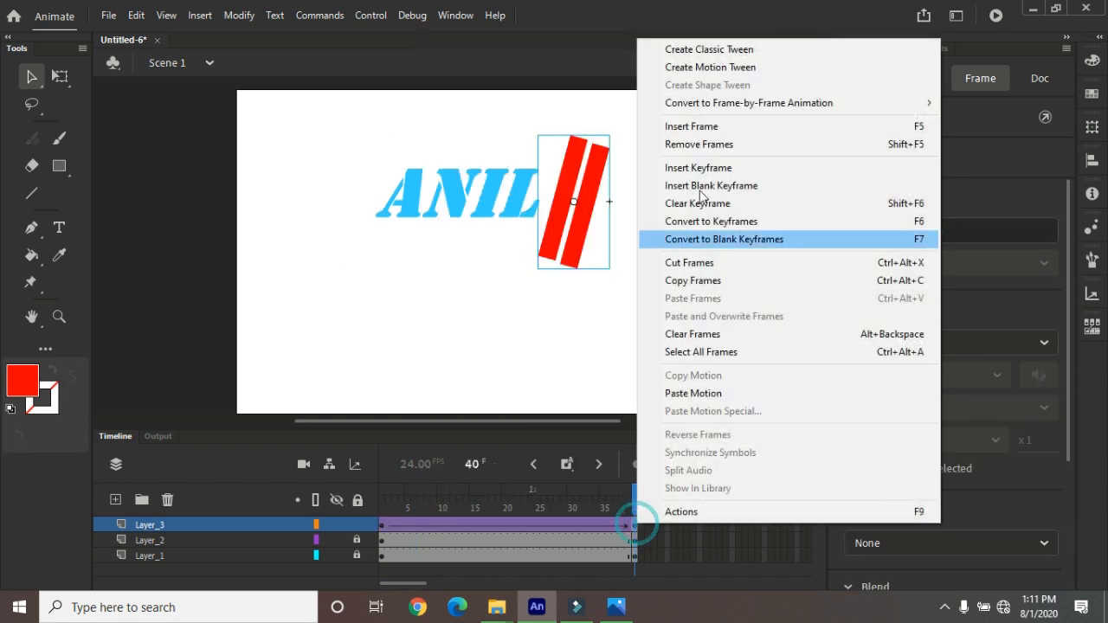
{"action": "left_click", "coordinate": [748, 45]}
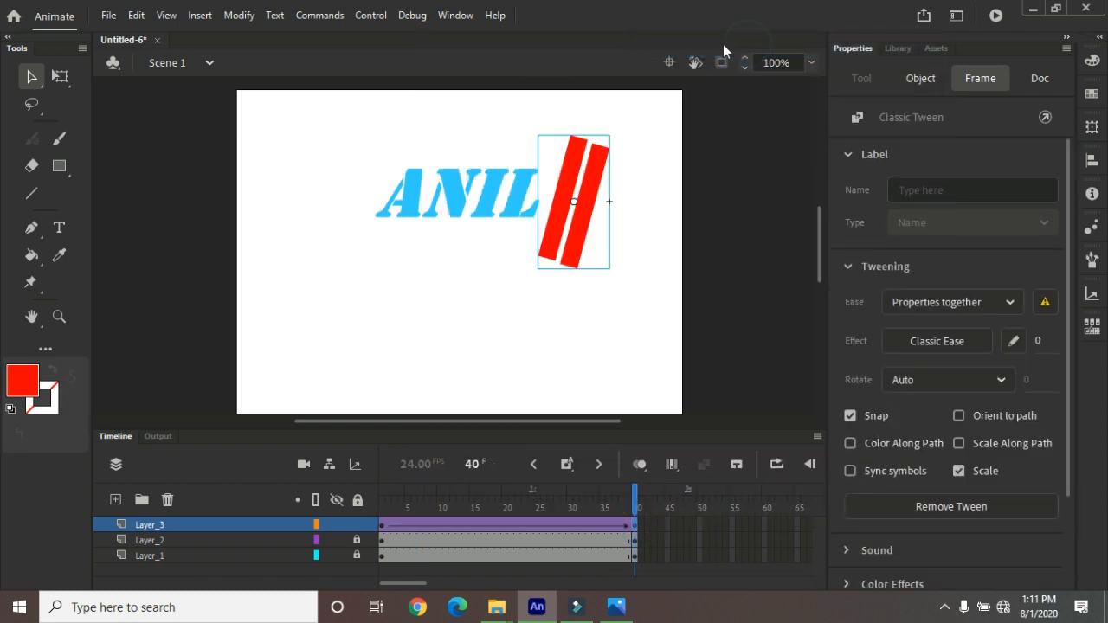
- Try Layer_3 as a mask over Layer_2, check it across the frames, and turn the mask off again
{"action": "right_click", "coordinate": [197, 525]}
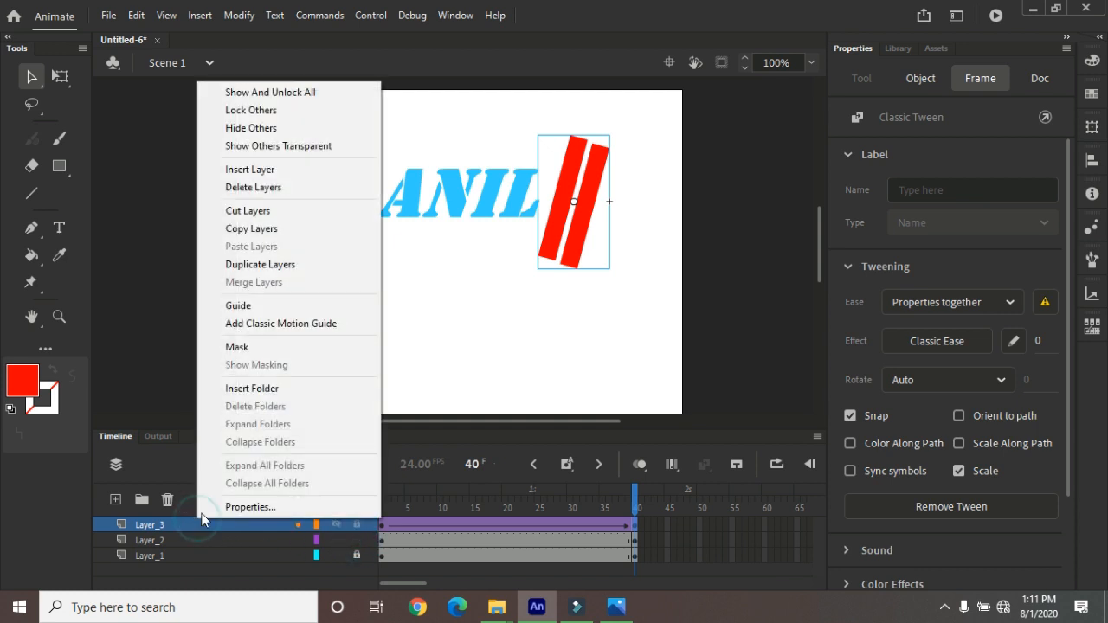
{"action": "left_click", "coordinate": [277, 350]}
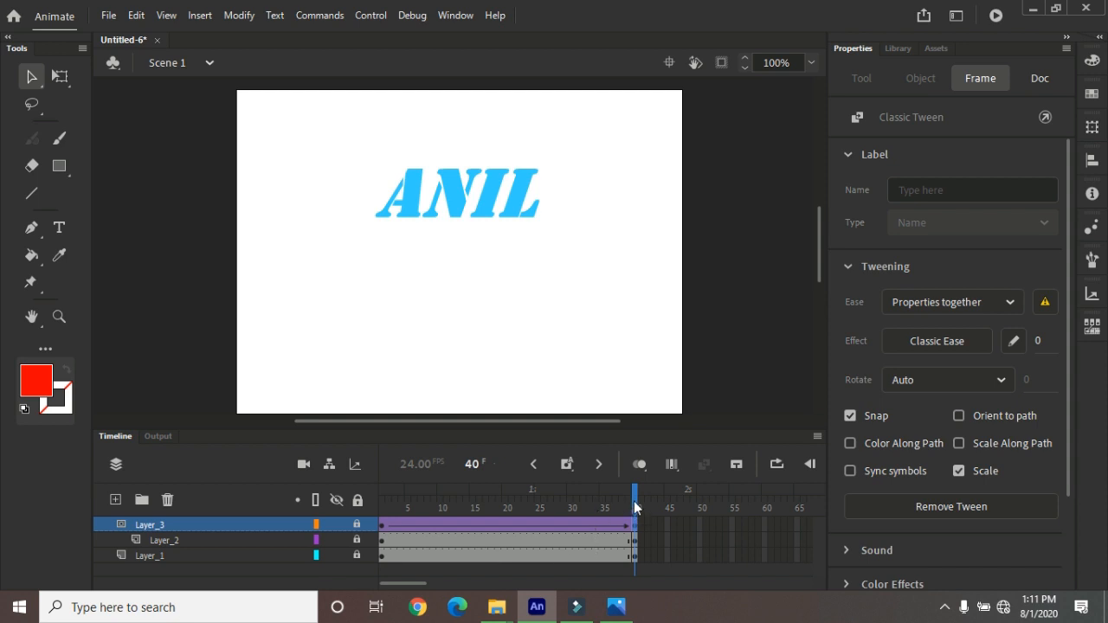
{"action": "left_click", "coordinate": [591, 524]}
{"action": "left_click_drag", "start_coordinate": [588, 497], "coordinate": [466, 495]}
{"action": "right_click", "coordinate": [208, 523]}
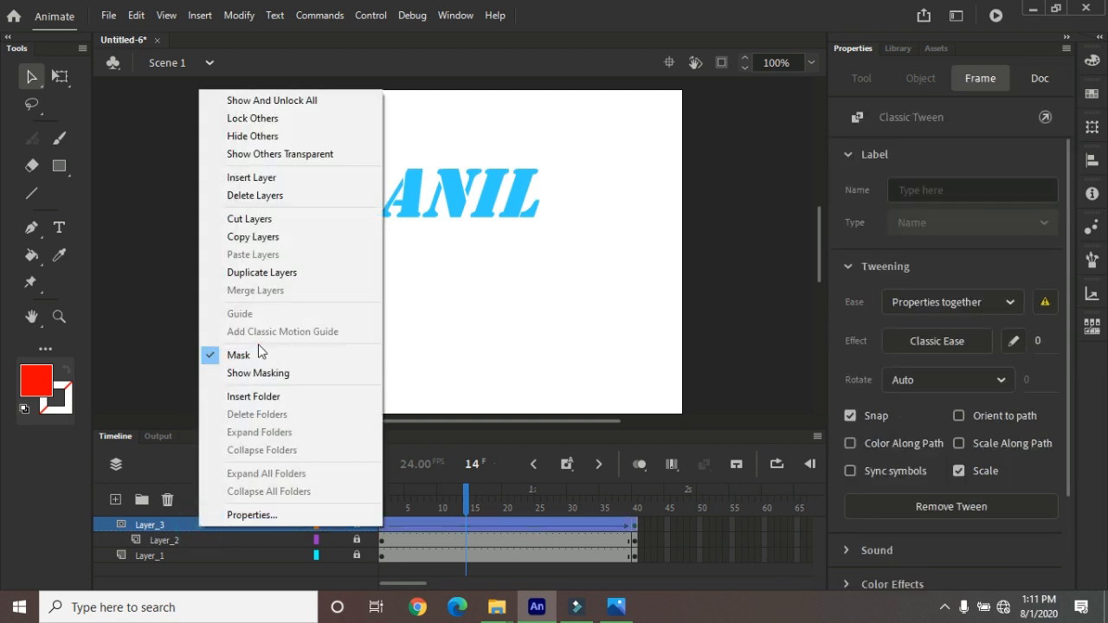
{"action": "left_click", "coordinate": [255, 352]}
- Move Layer_2 above Layer_3 and turn Layer_2 into a mask so the text masks the red bars
{"action": "left_click_drag", "start_coordinate": [176, 540], "coordinate": [177, 524]}
{"action": "right_click", "coordinate": [177, 524]}
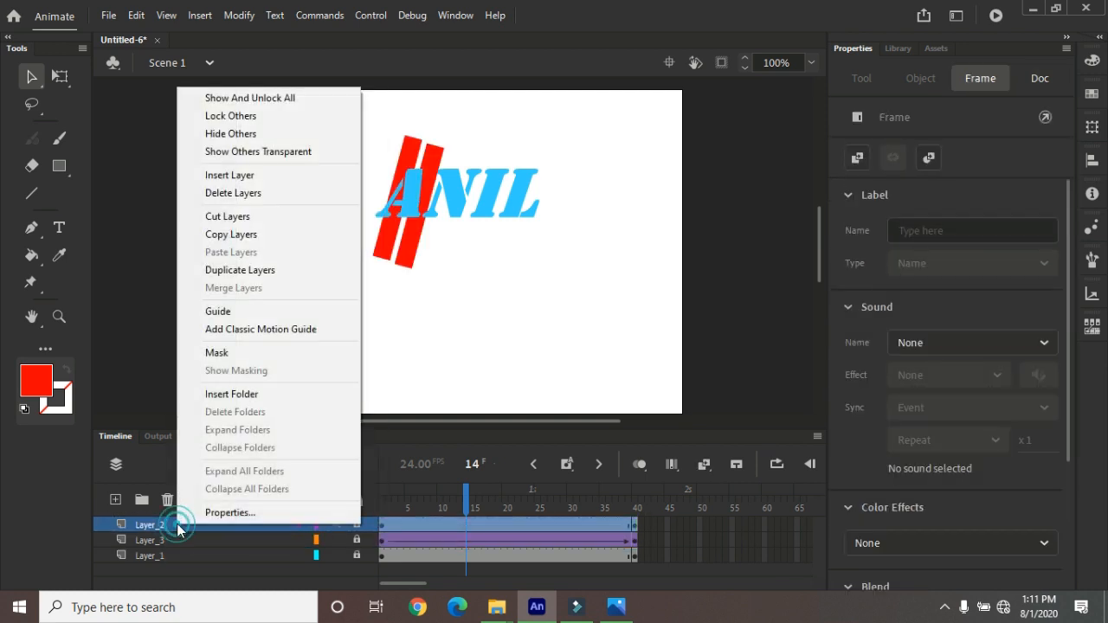
{"action": "left_click", "coordinate": [218, 352]}
- Scrub back to frame 6, test the movie to preview the masked text animation, and close the preview
{"action": "left_click_drag", "start_coordinate": [465, 496], "coordinate": [413, 515]}
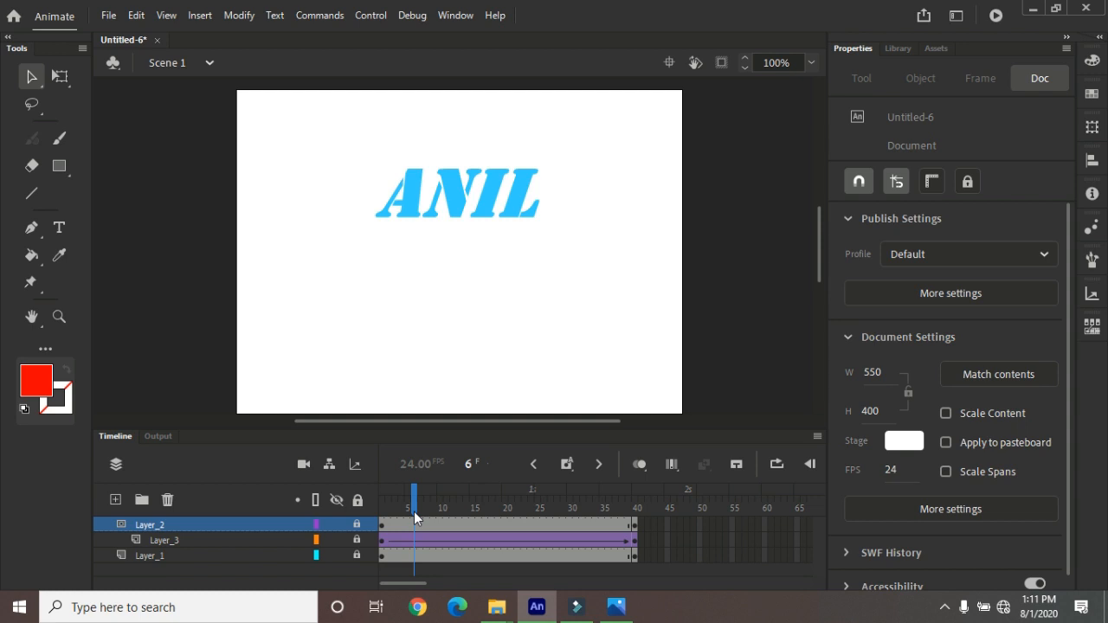
{"action": "key", "text": "ctrl+Return"}
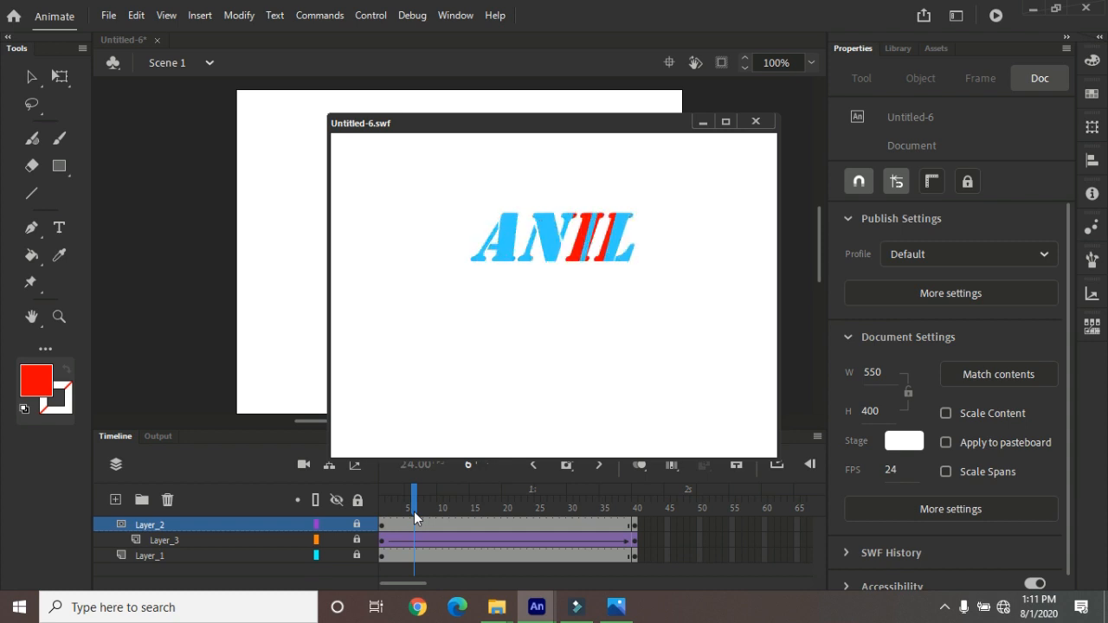
{"action": "left_click", "coordinate": [755, 122]}
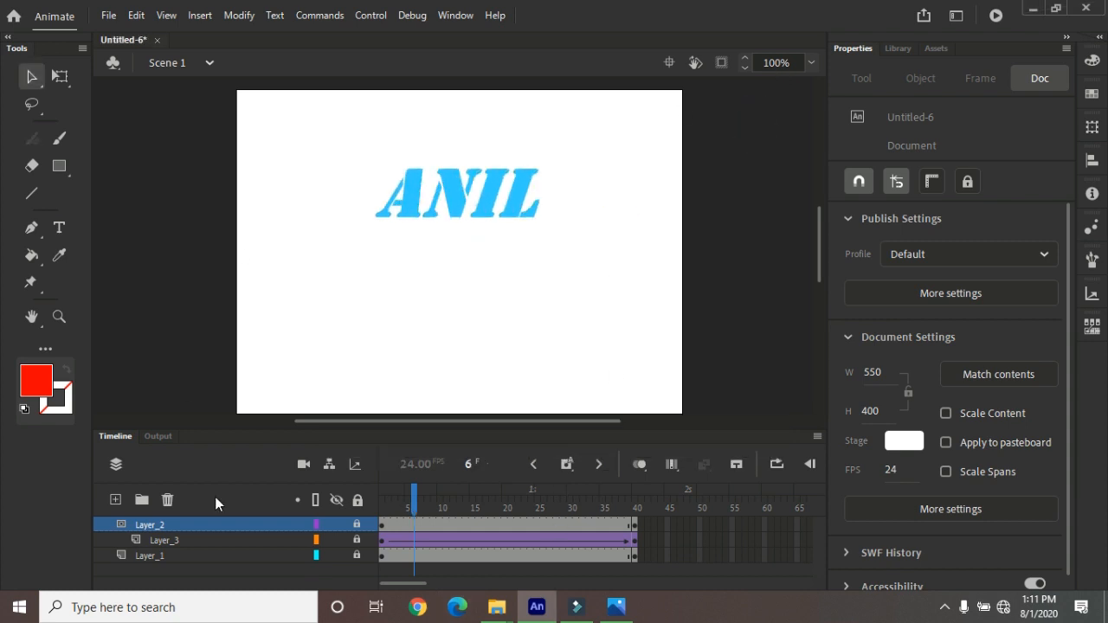
- Delete Layer_1, test the movie with only the masked bars, close the preview and minimize the program
{"action": "left_click", "coordinate": [201, 560]}
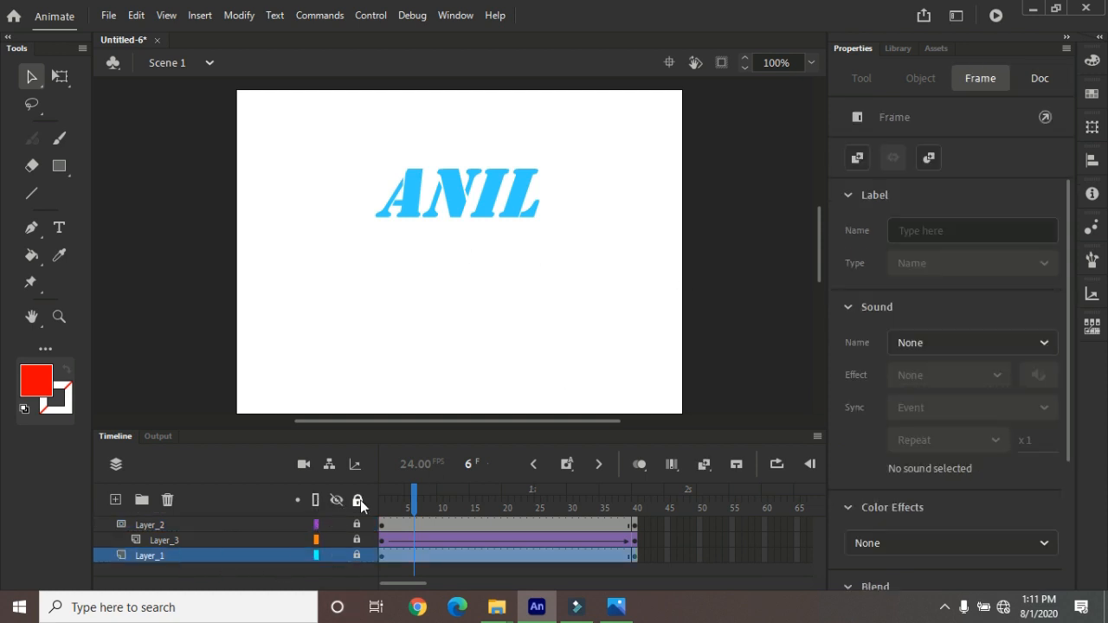
{"action": "left_click", "coordinate": [168, 502]}
{"action": "key", "text": "ctrl+Return"}
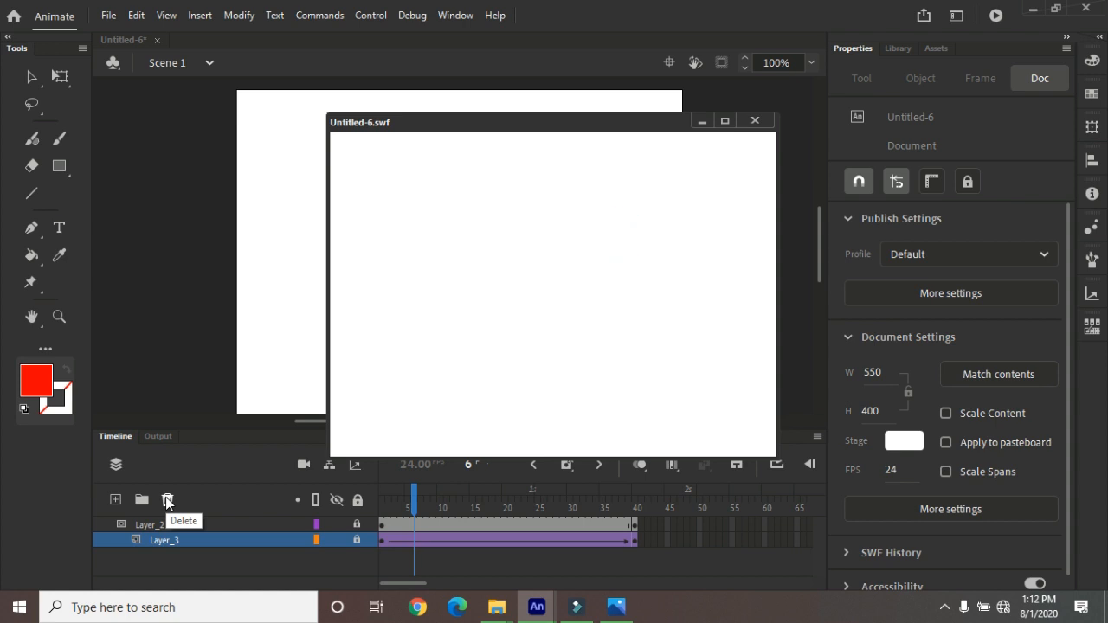
{"action": "left_click", "coordinate": [753, 124]}
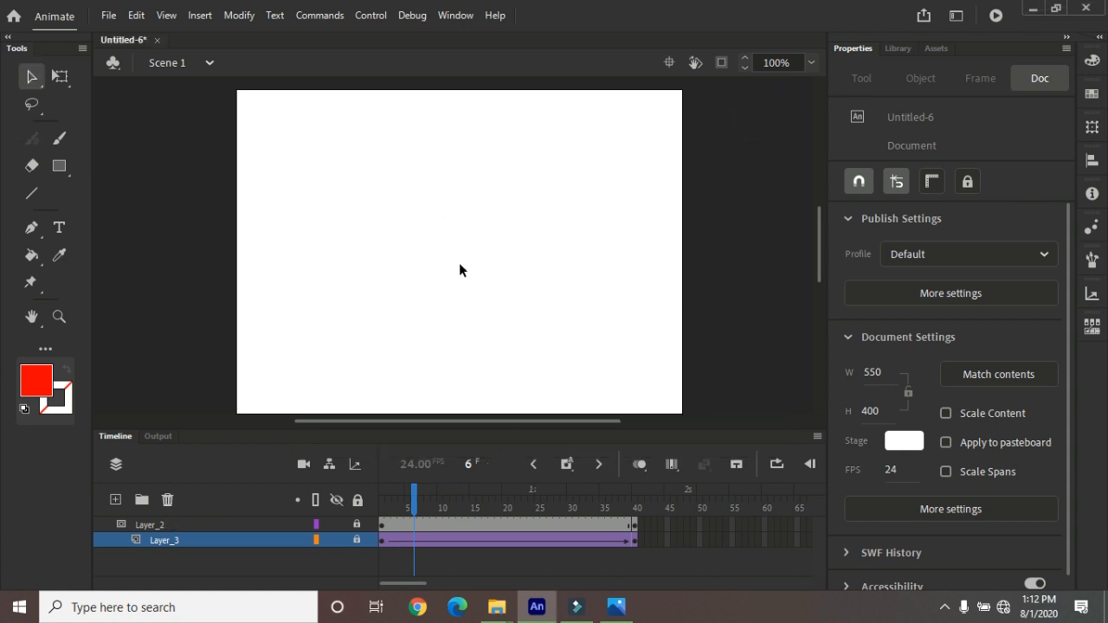
{"action": "left_click", "coordinate": [1032, 8]}
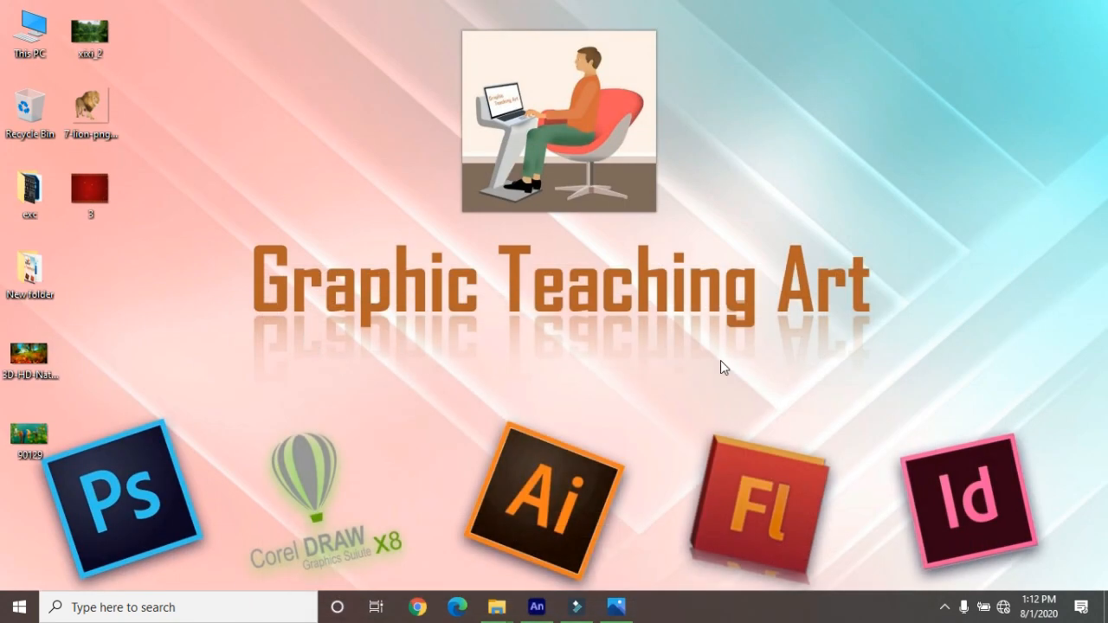